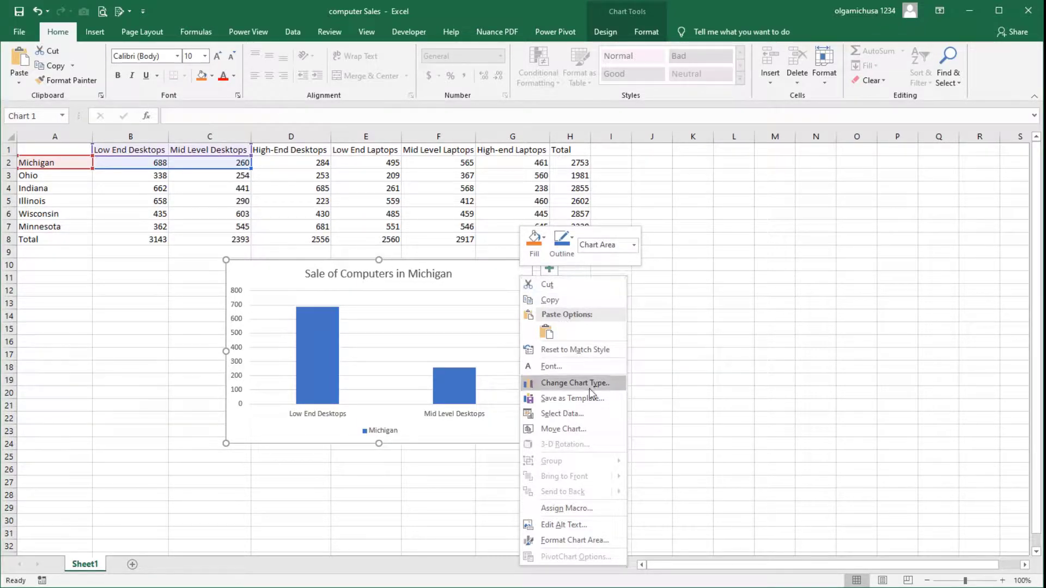
# Extend the Michigan series values in the chart's data source to cells B2:D2 on Sheet1
pyautogui.click(602, 413)
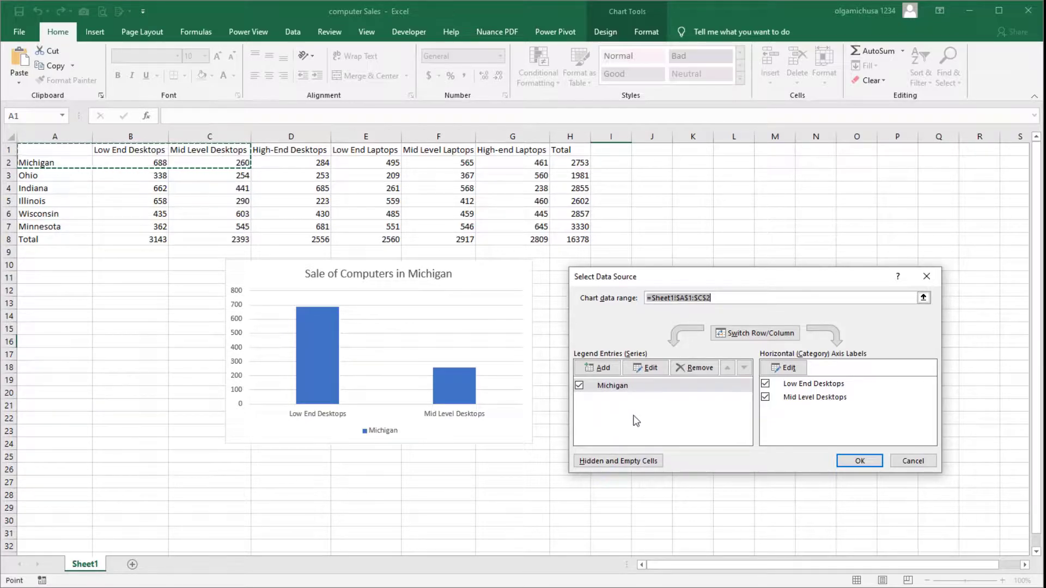
pyautogui.click(684, 387)
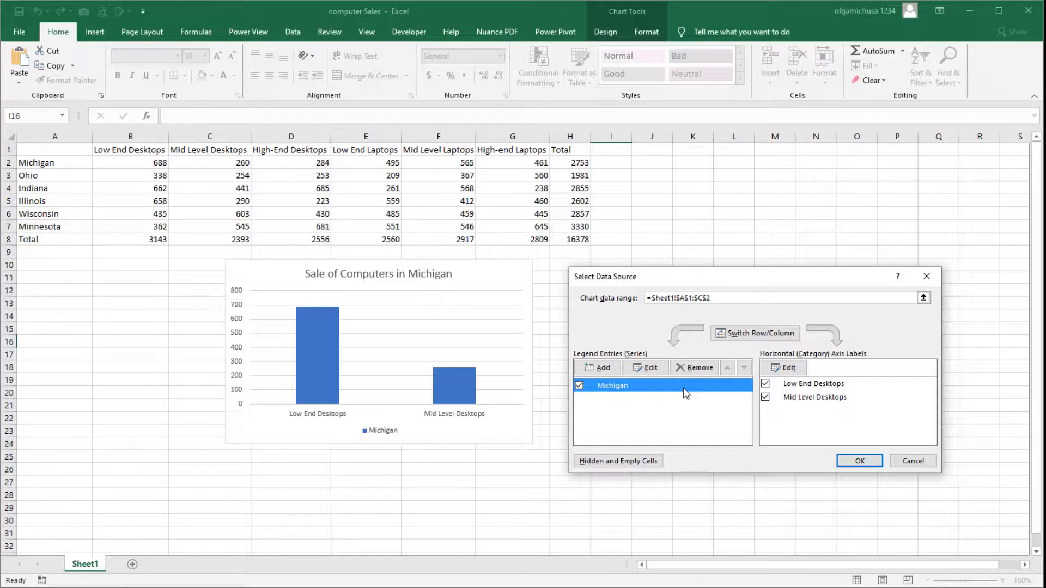
pyautogui.click(661, 371)
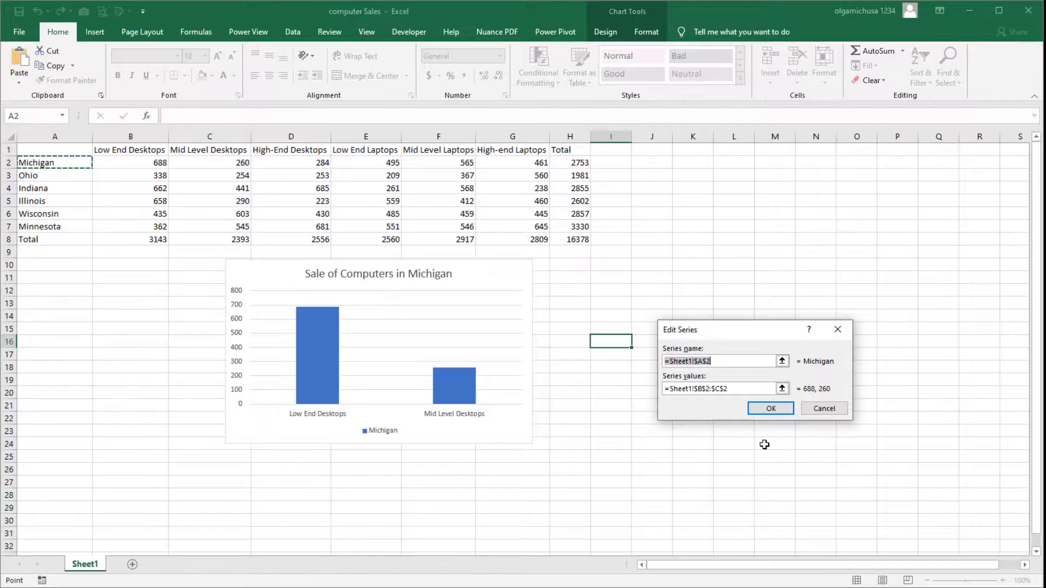
pyautogui.click(786, 388)
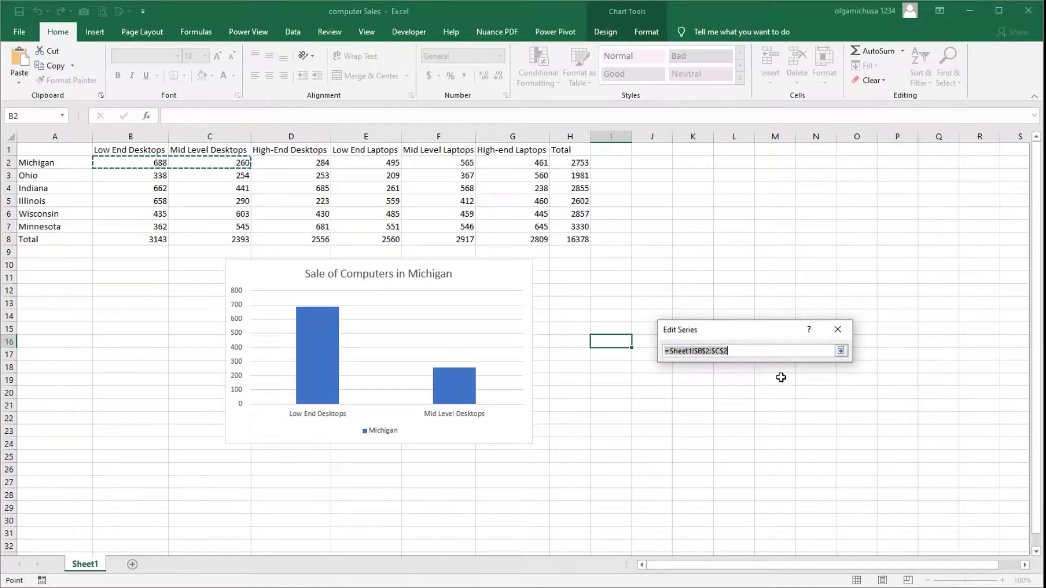
pyautogui.moveTo(750, 352); pyautogui.dragTo(662, 350)
pyautogui.moveTo(154, 163); pyautogui.dragTo(272, 162)
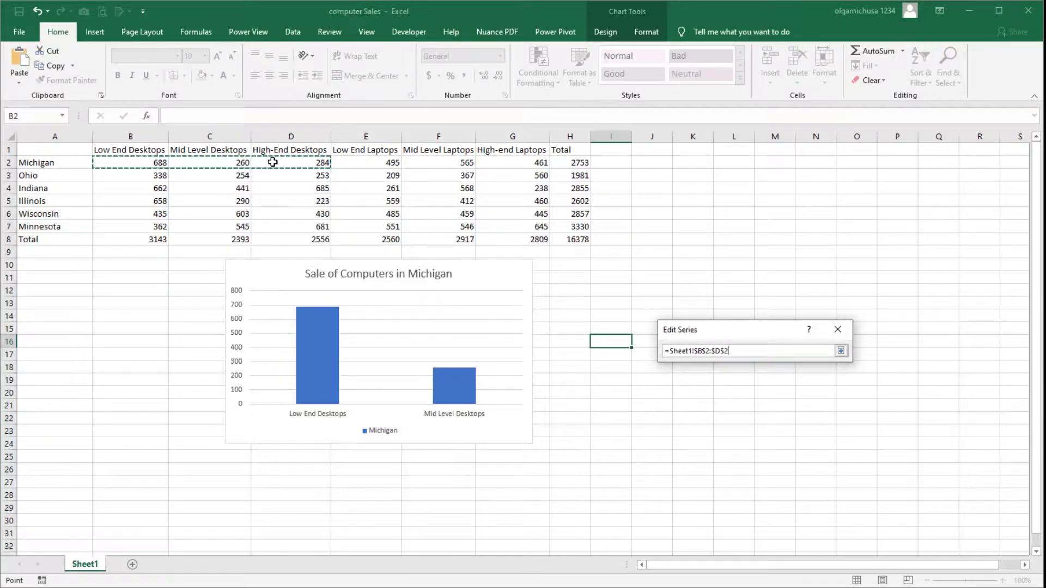
pyautogui.click(840, 353)
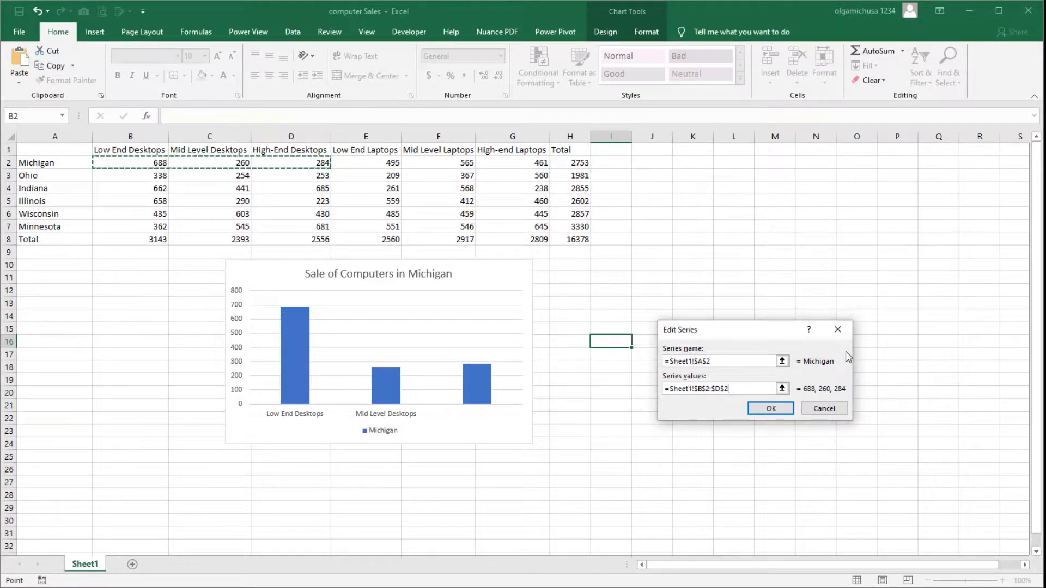
pyautogui.click(770, 408)
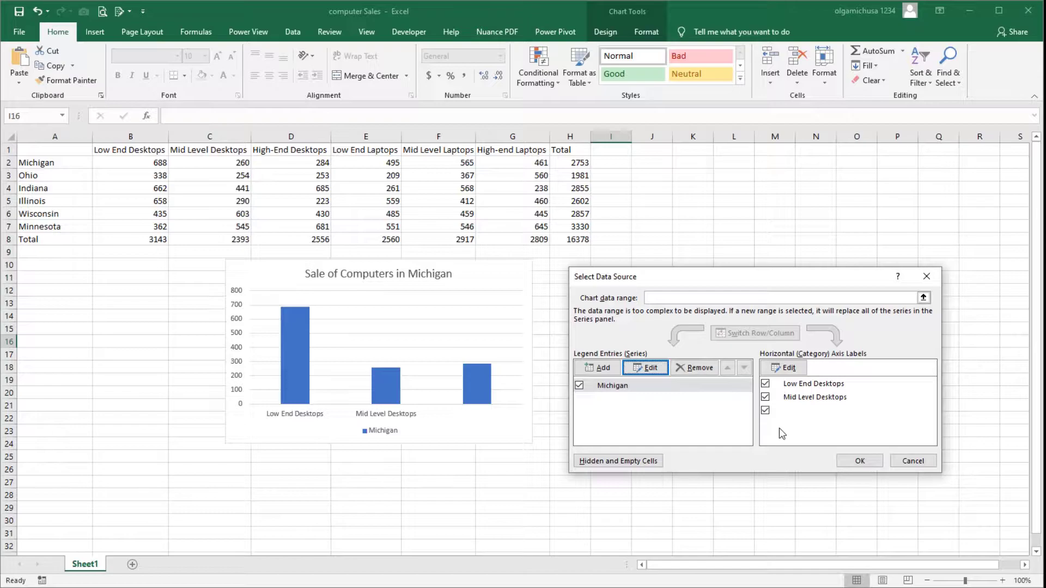
# Set the chart's horizontal axis label range to B1:D1 and apply the data source changes
pyautogui.click(794, 370)
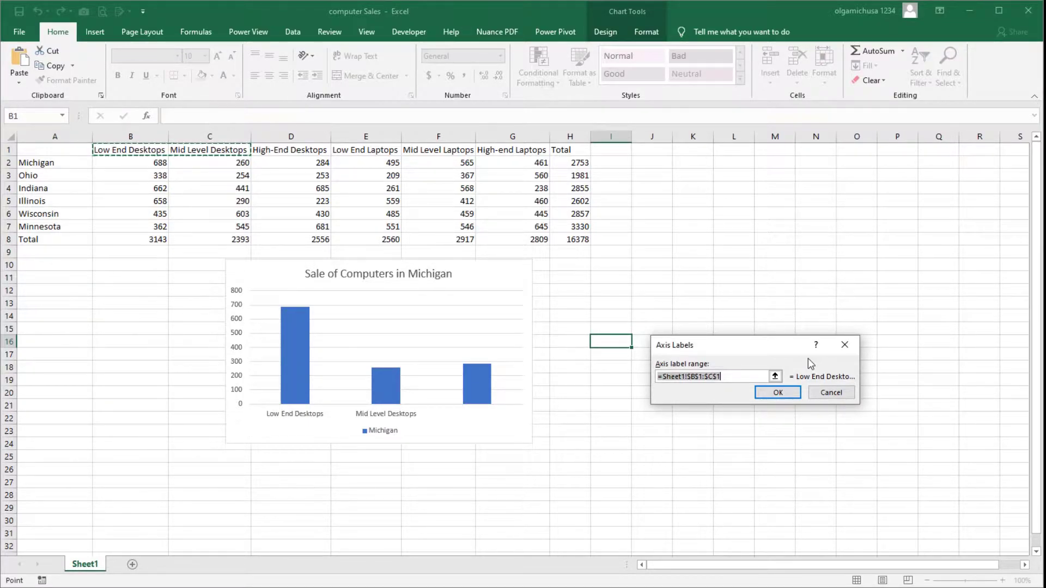
pyautogui.click(774, 375)
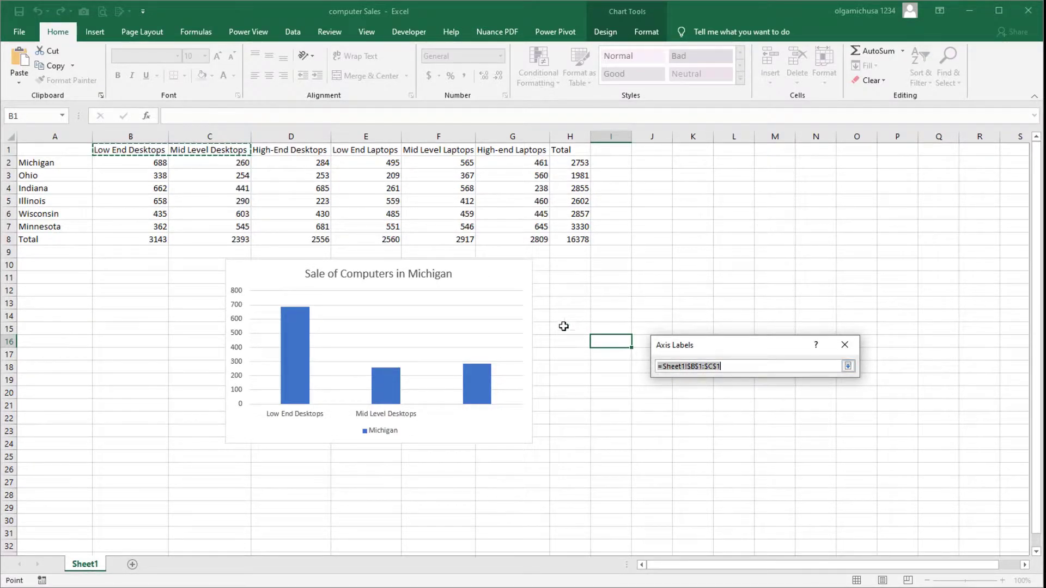
pyautogui.moveTo(147, 148); pyautogui.dragTo(261, 143)
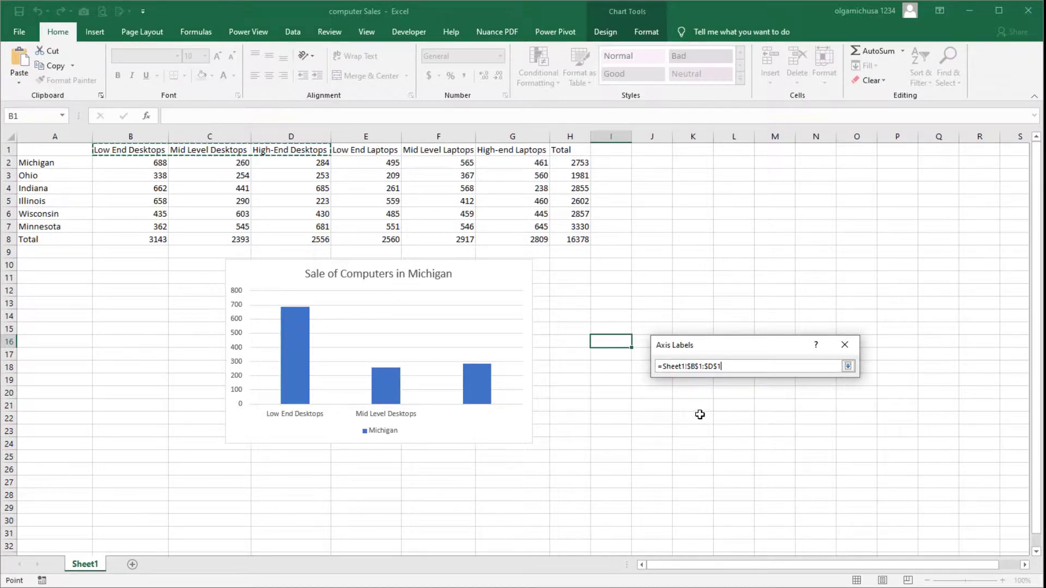
pyautogui.click(847, 366)
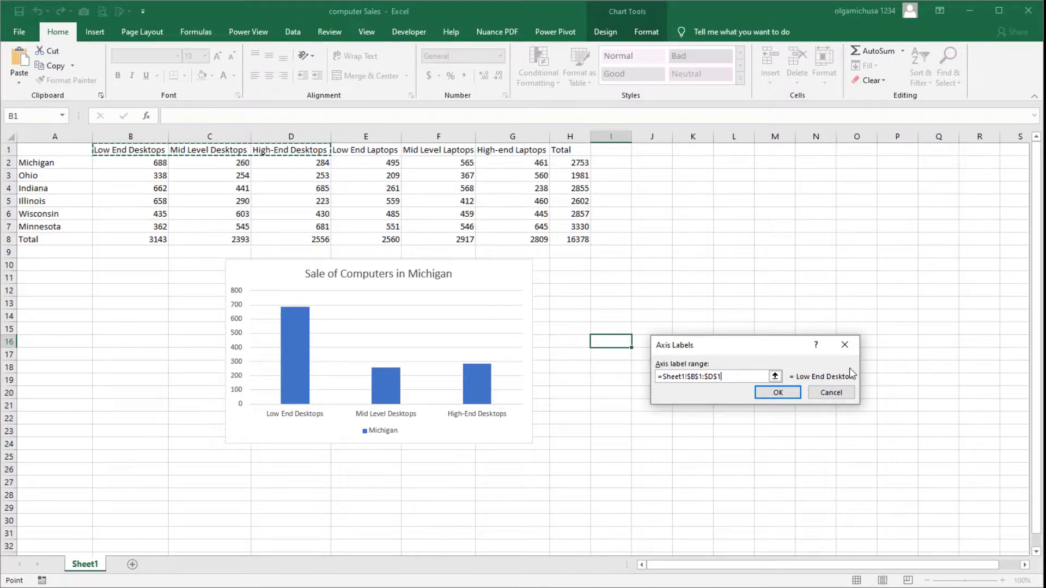
pyautogui.click(792, 393)
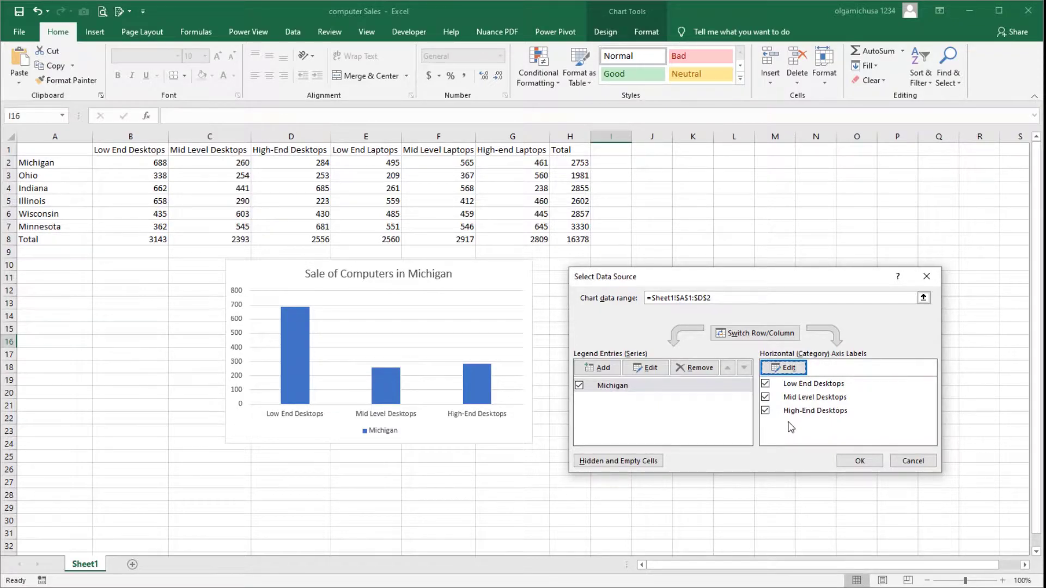
pyautogui.click(859, 461)
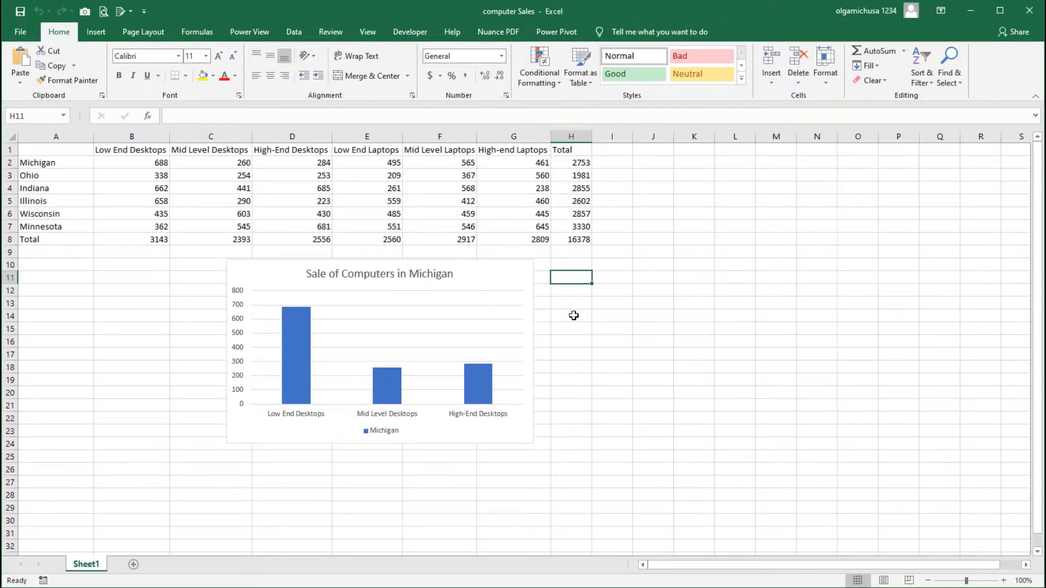
# Reopen the Michigan chart's data source and set the horizontal axis label range to B1:E1
pyautogui.rightClick(516, 276)
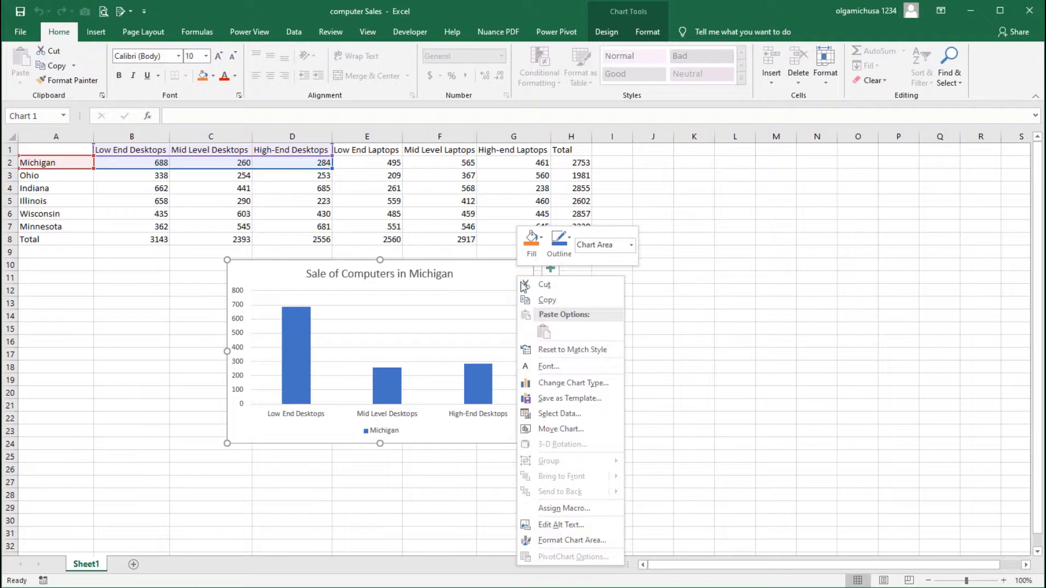
pyautogui.click(607, 412)
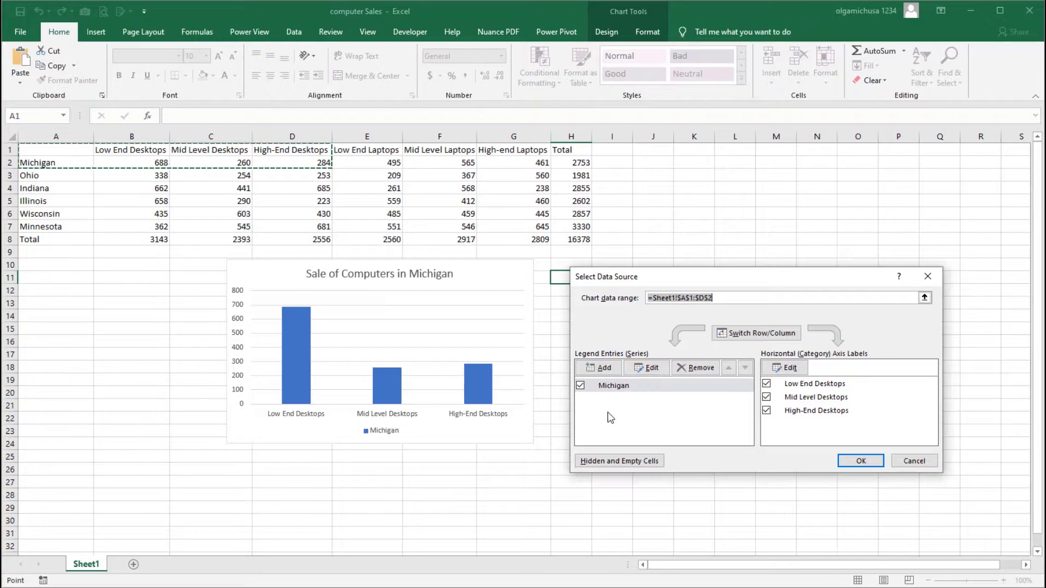
pyautogui.click(806, 372)
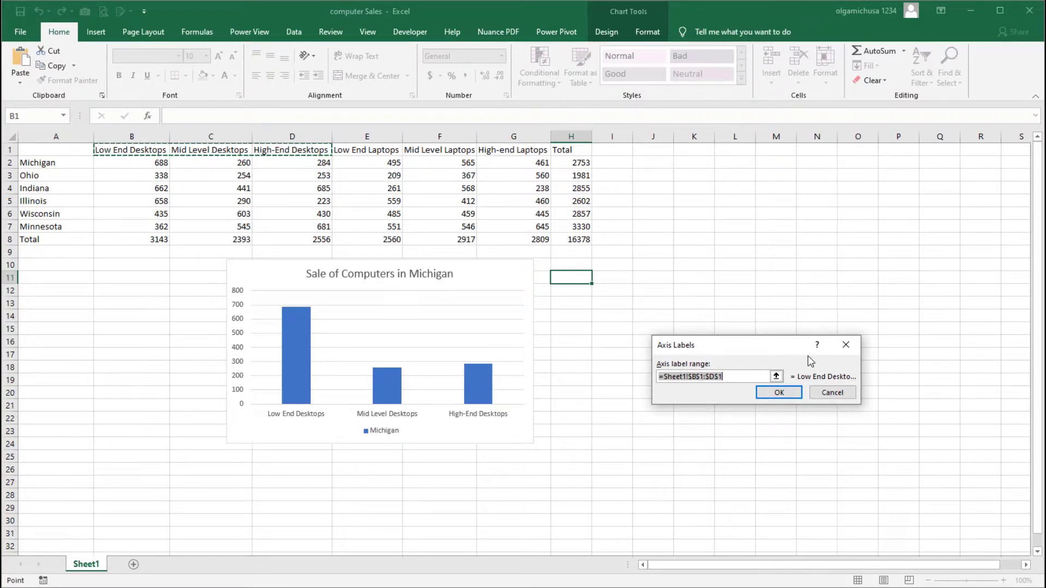
pyautogui.click(774, 375)
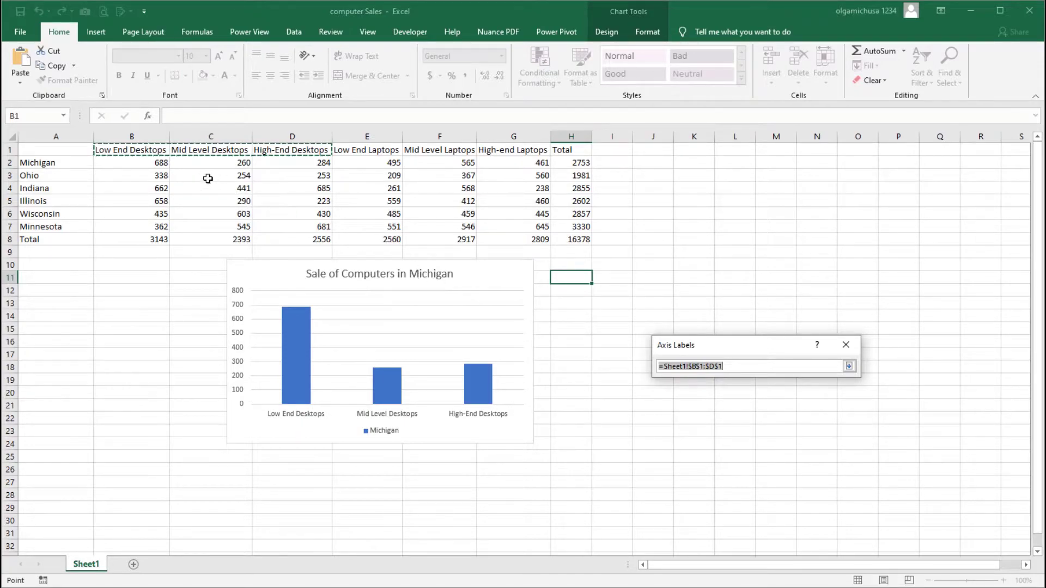
pyautogui.moveTo(155, 151); pyautogui.dragTo(344, 155)
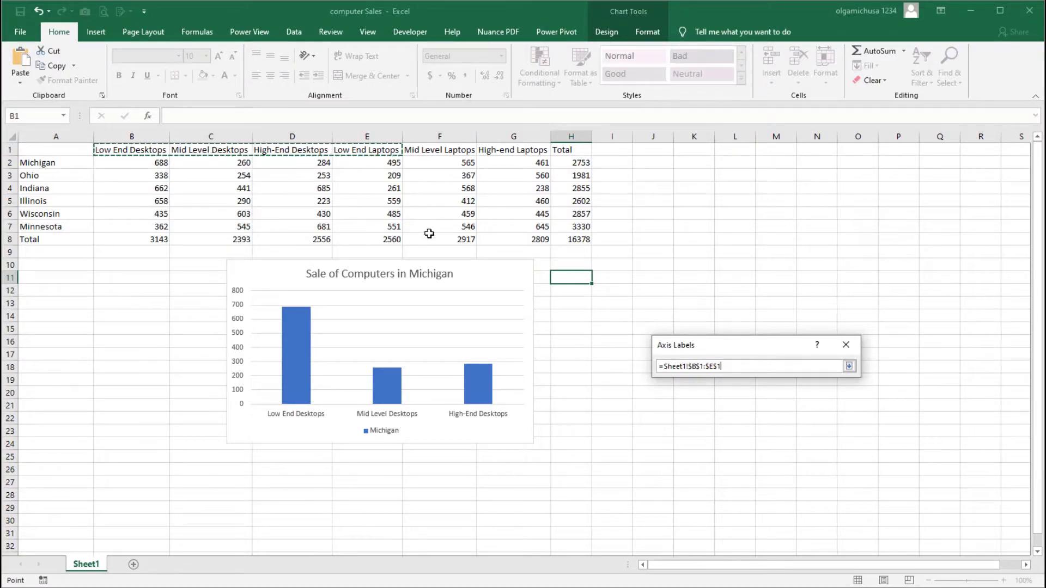
pyautogui.click(848, 366)
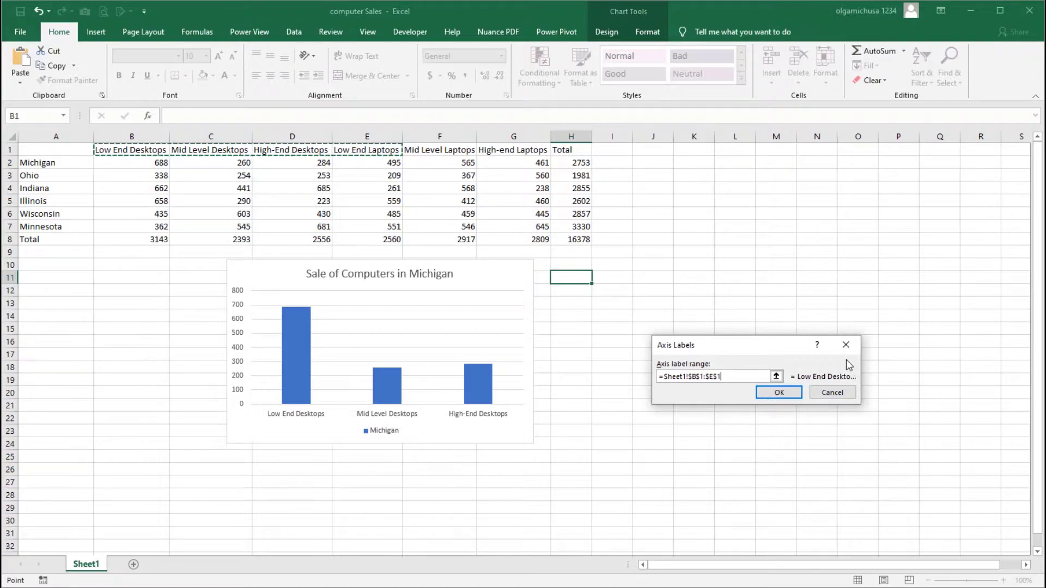
pyautogui.click(795, 393)
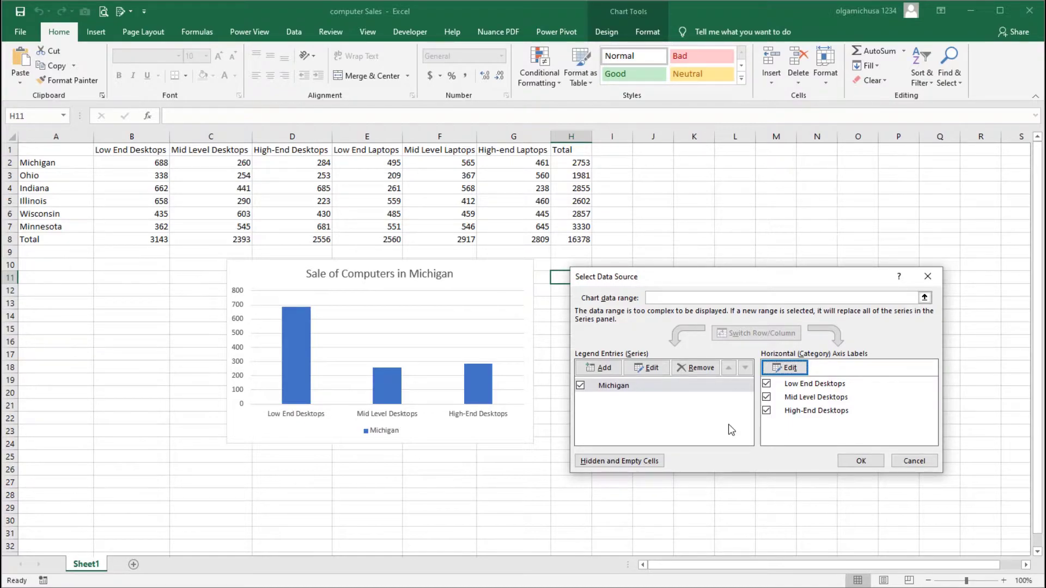
# Set the Michigan series values to cells B2:E2, apply the data source changes and deselect the chart
pyautogui.click(707, 392)
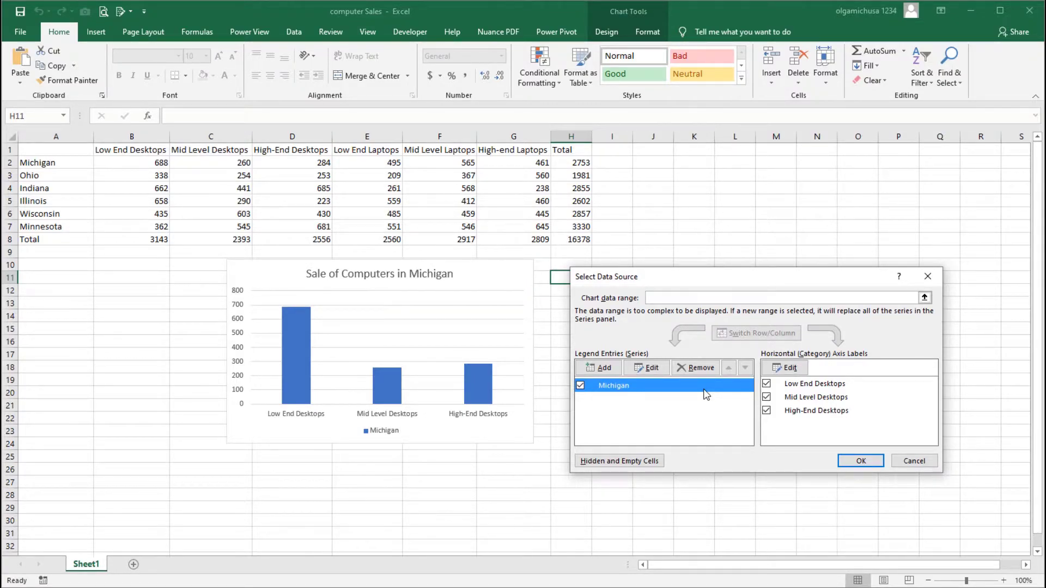
pyautogui.click(647, 367)
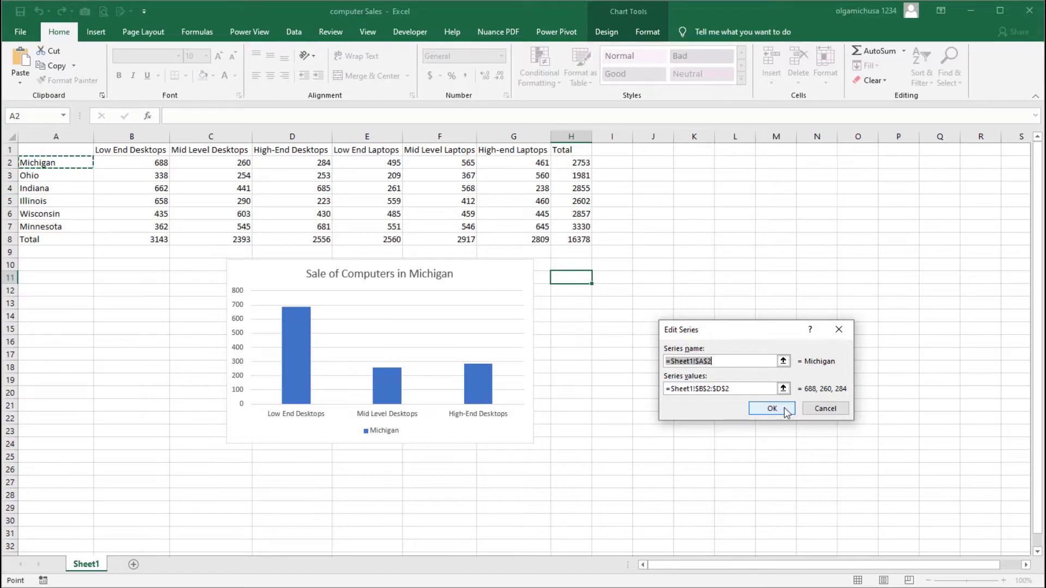
pyautogui.click(782, 388)
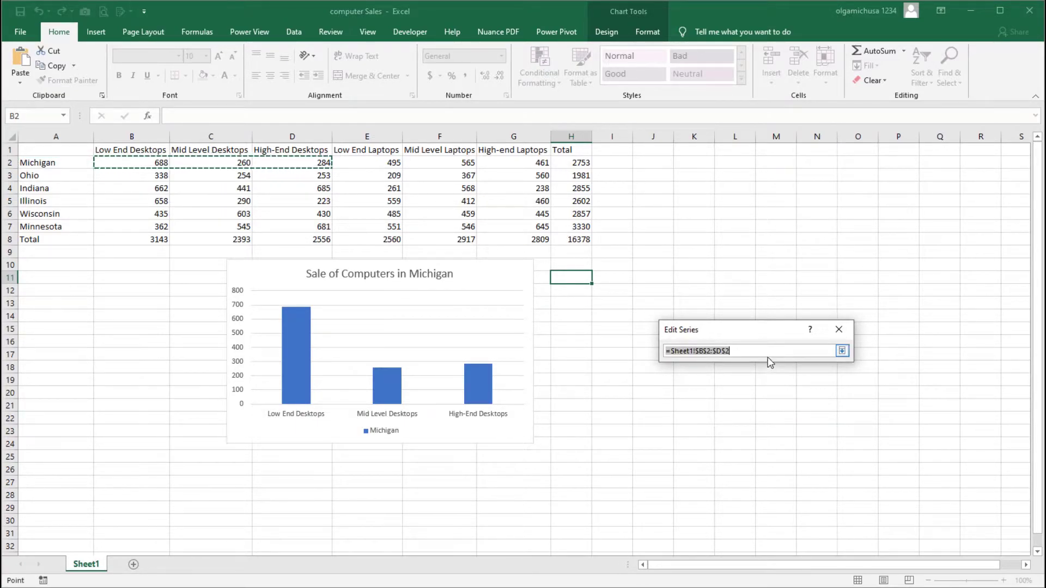
pyautogui.moveTo(768, 353); pyautogui.dragTo(647, 362)
pyautogui.moveTo(151, 161); pyautogui.dragTo(342, 158)
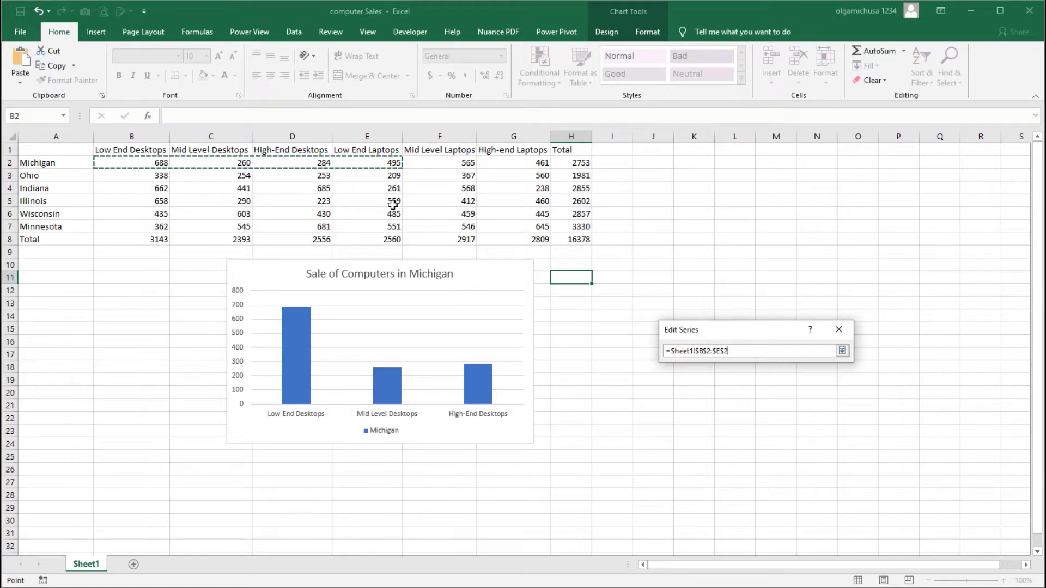
pyautogui.click(842, 351)
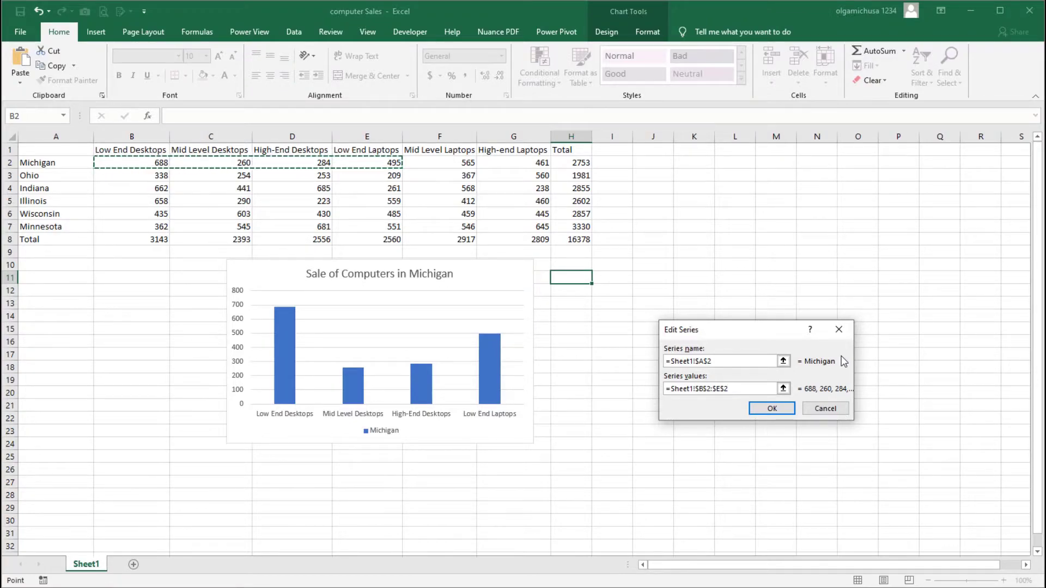
pyautogui.click(788, 410)
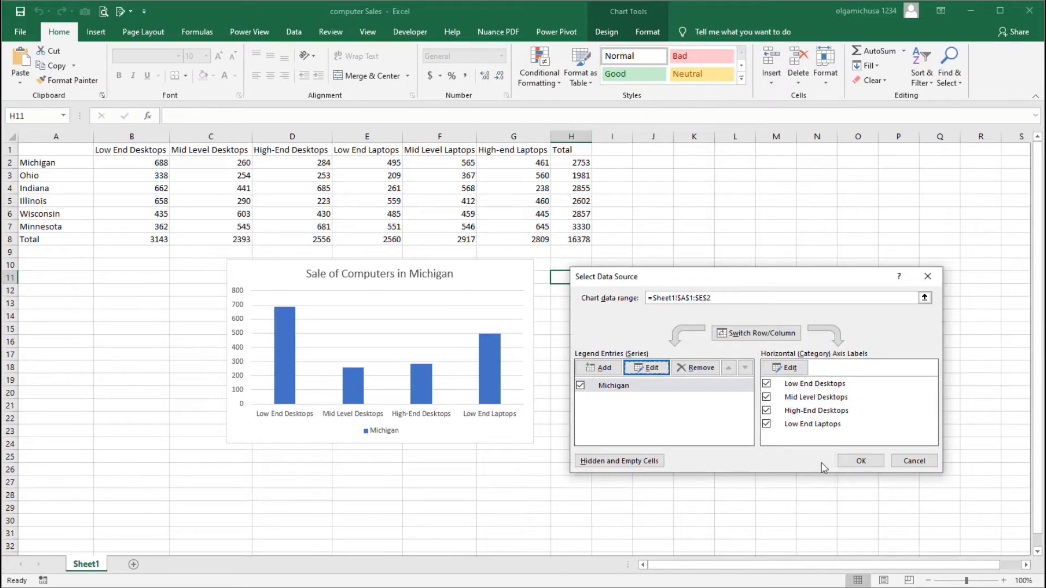
pyautogui.click(839, 463)
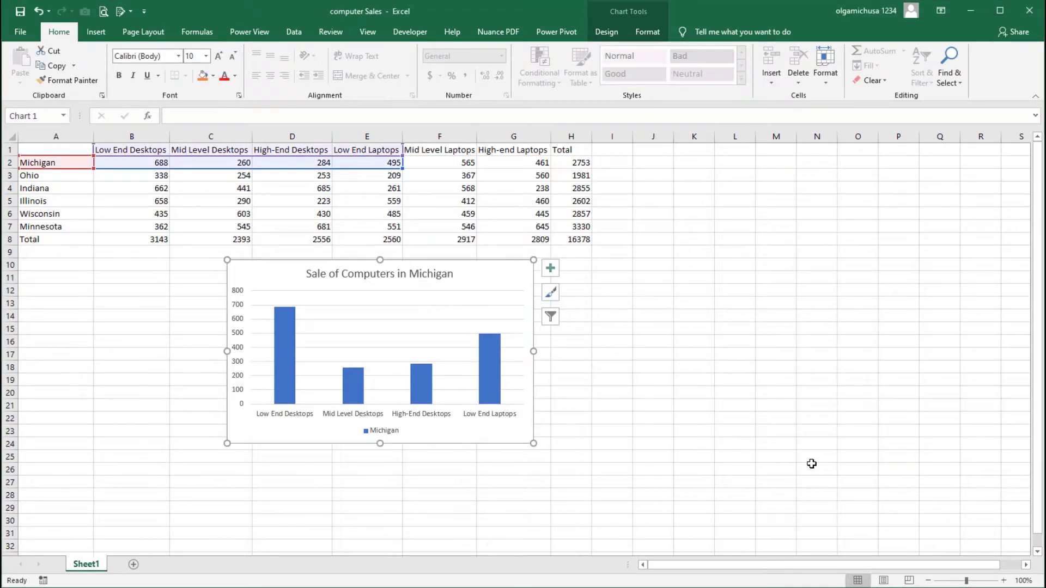
pyautogui.click(811, 463)
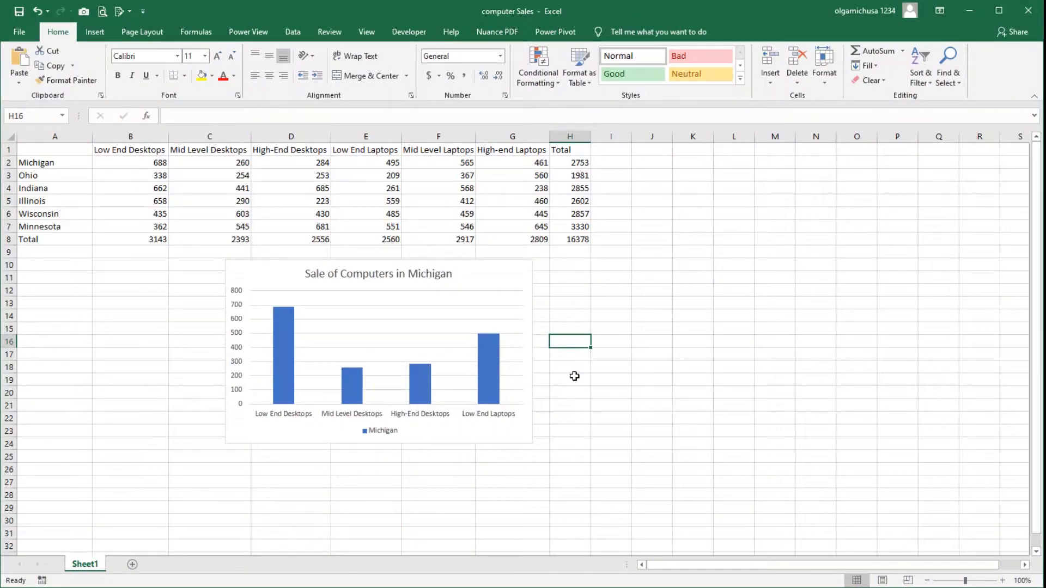
# Reopen the chart's data source and extend the horizontal axis label range to B1:G1, through High-end Laptops
pyautogui.rightClick(503, 274)
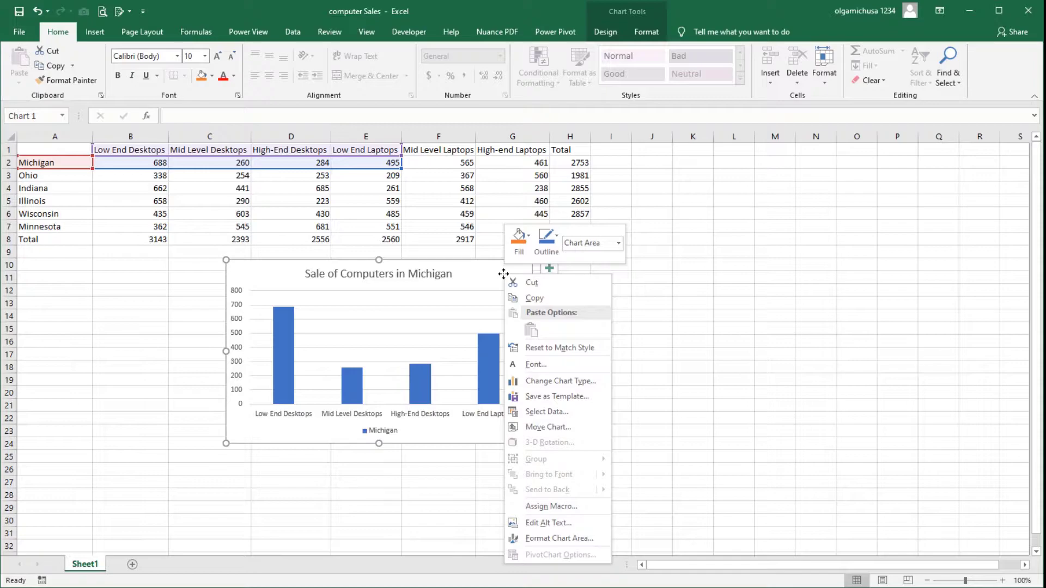
pyautogui.click(577, 409)
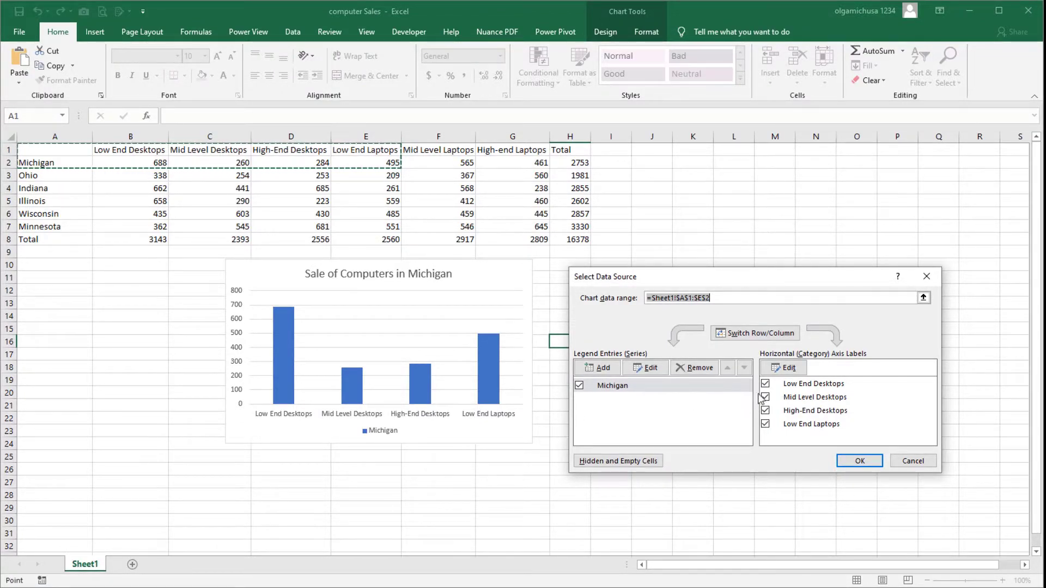
pyautogui.click(801, 374)
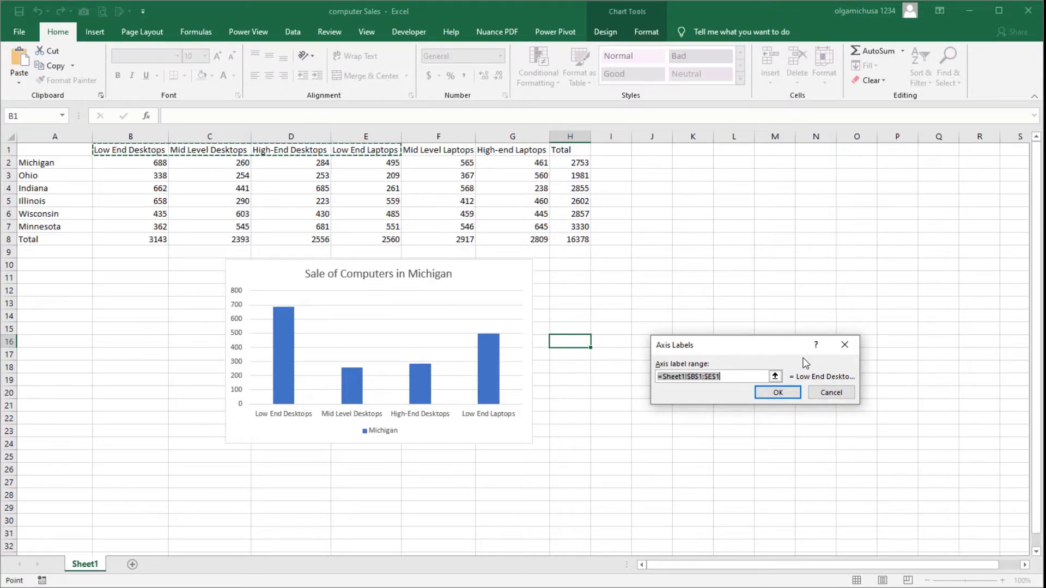
pyautogui.click(774, 375)
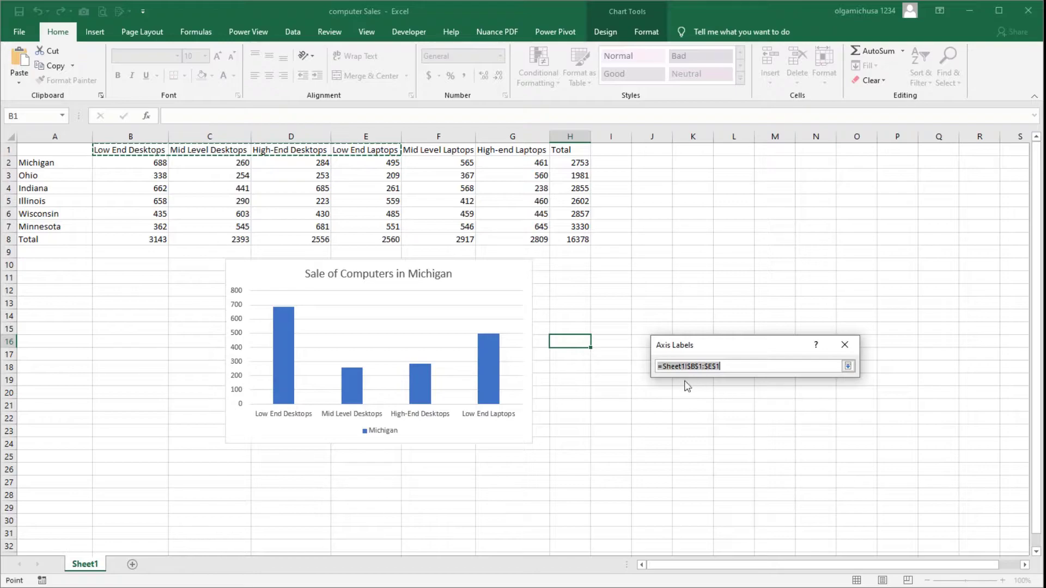
pyautogui.click(155, 148)
pyautogui.moveTo(155, 148); pyautogui.dragTo(491, 184)
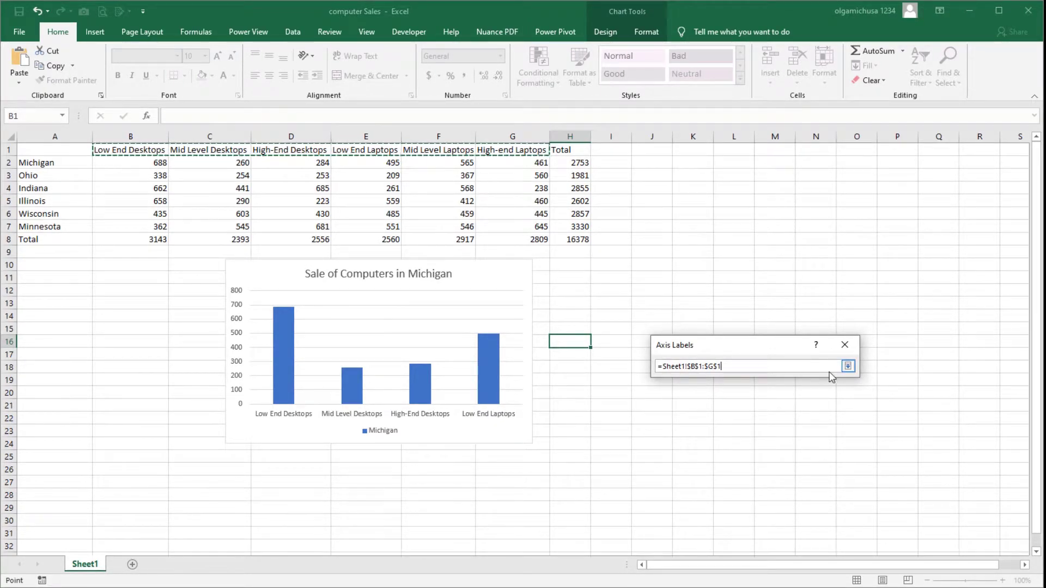
pyautogui.click(848, 366)
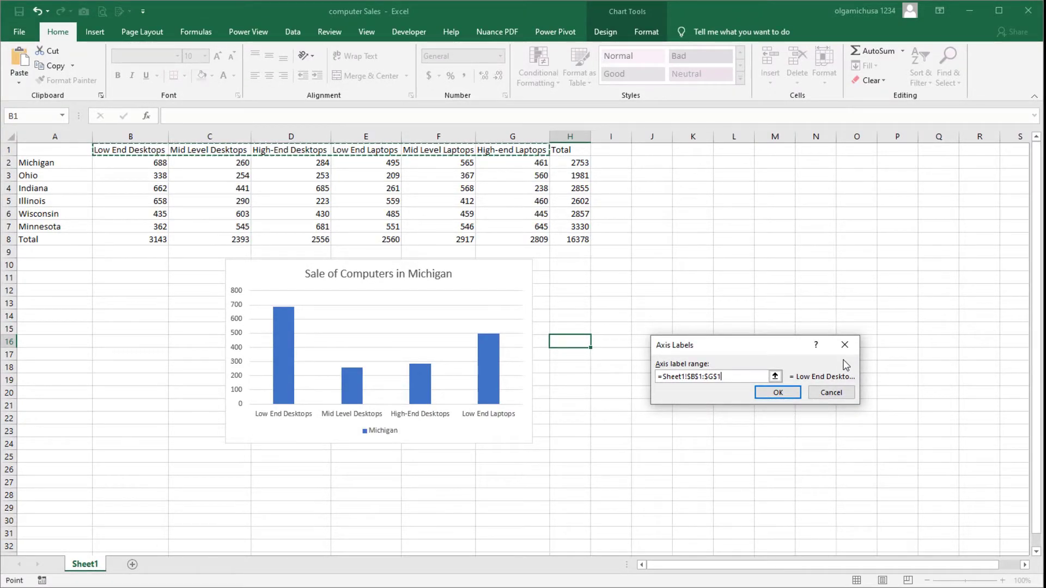
pyautogui.click(795, 392)
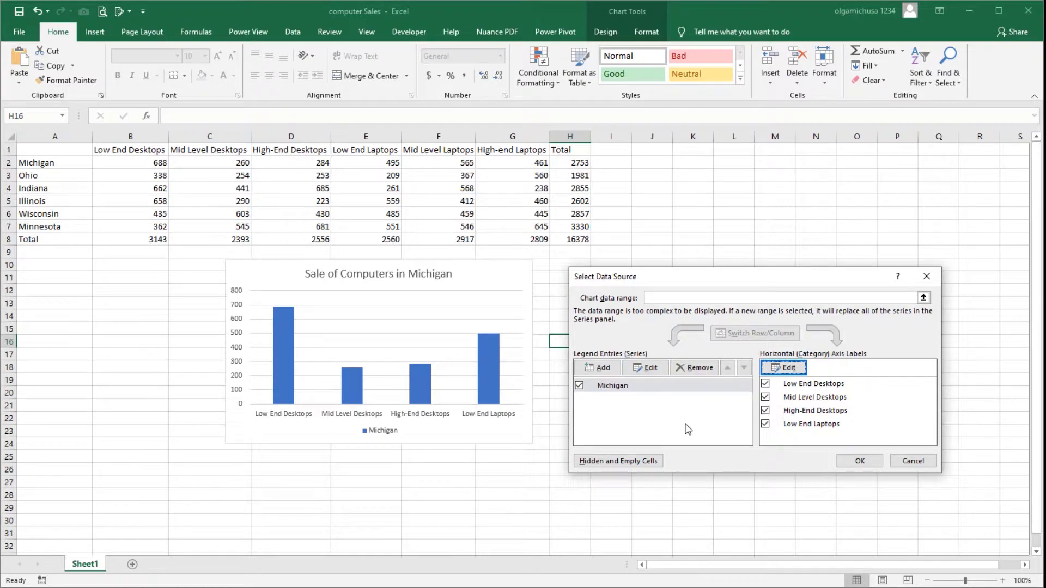
# Edit the Michigan series in the chart's data source so its values cover cells B2:G2
pyautogui.click(701, 387)
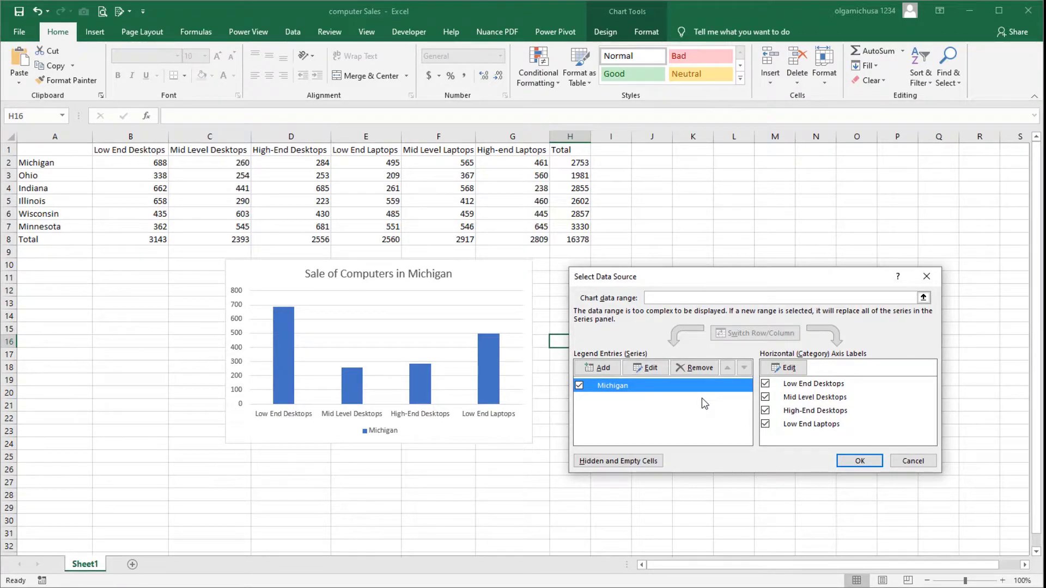
pyautogui.click(632, 368)
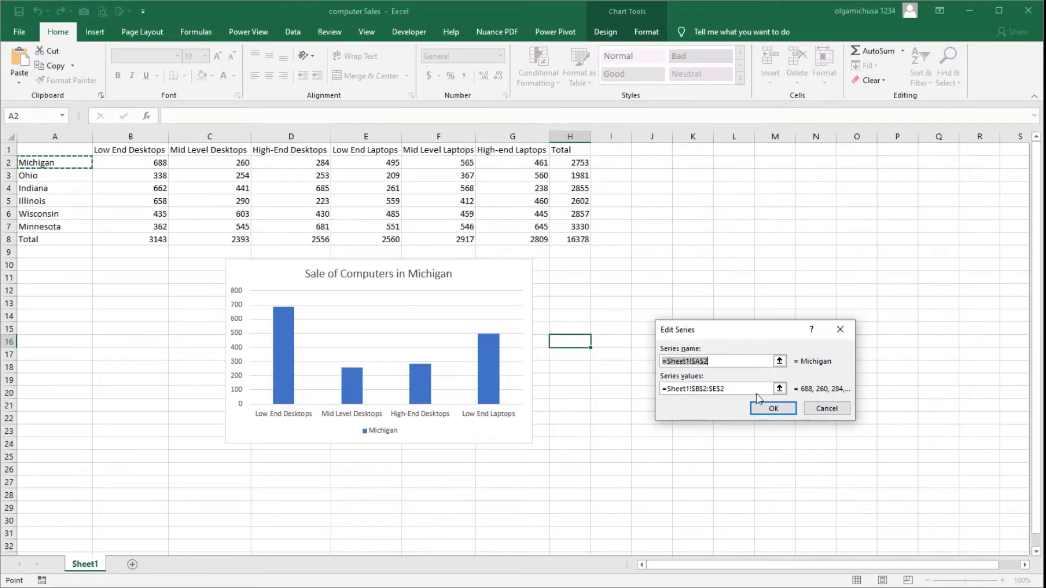
pyautogui.click(779, 389)
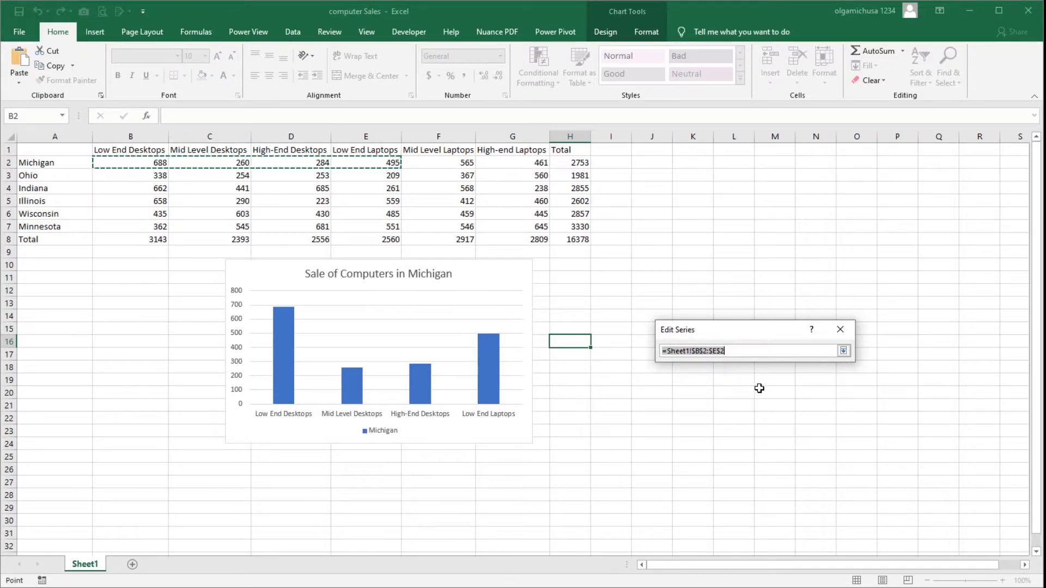
pyautogui.moveTo(158, 163); pyautogui.dragTo(482, 165)
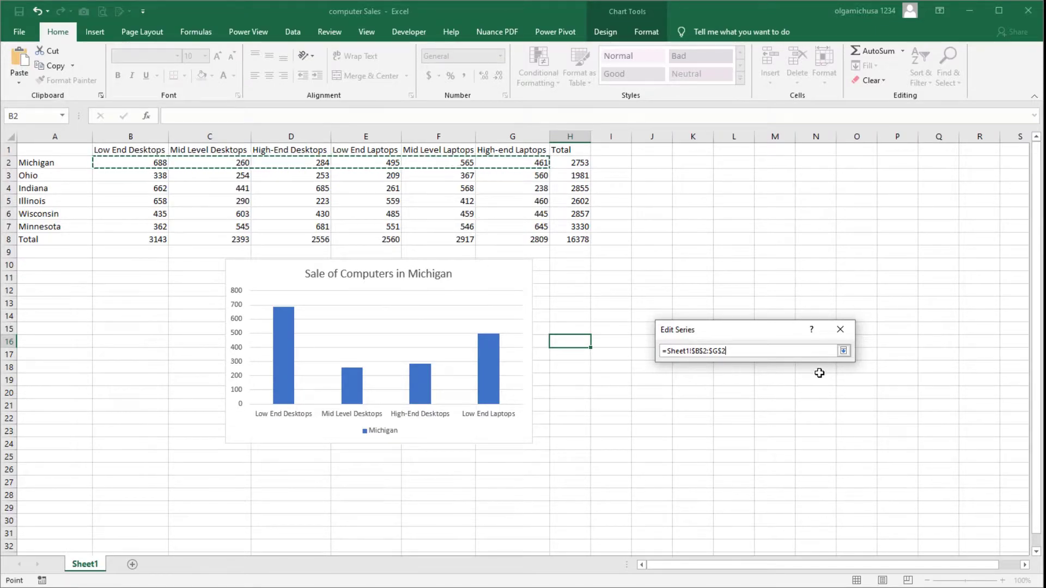
pyautogui.click(843, 350)
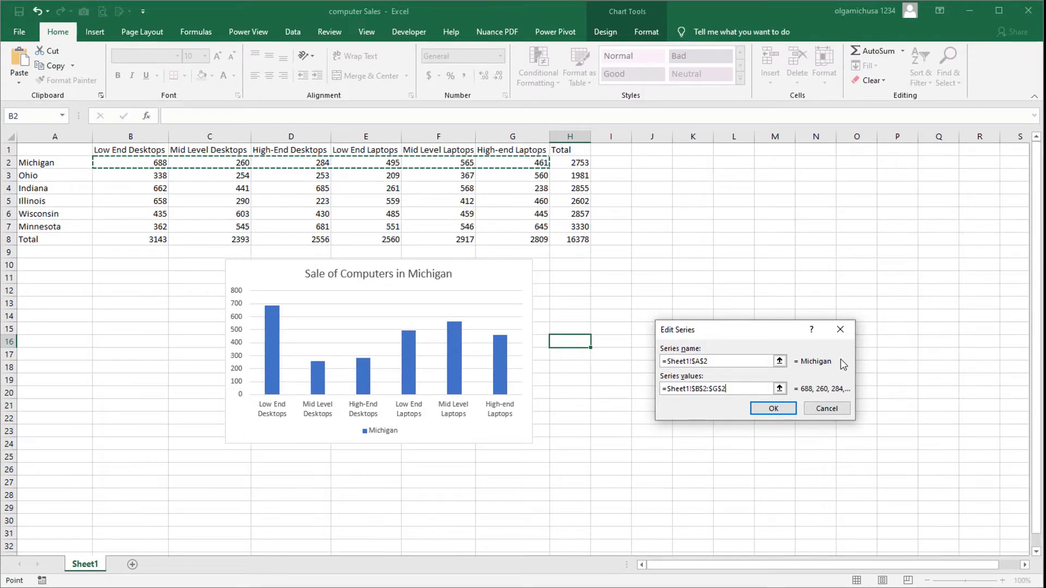
pyautogui.click(793, 410)
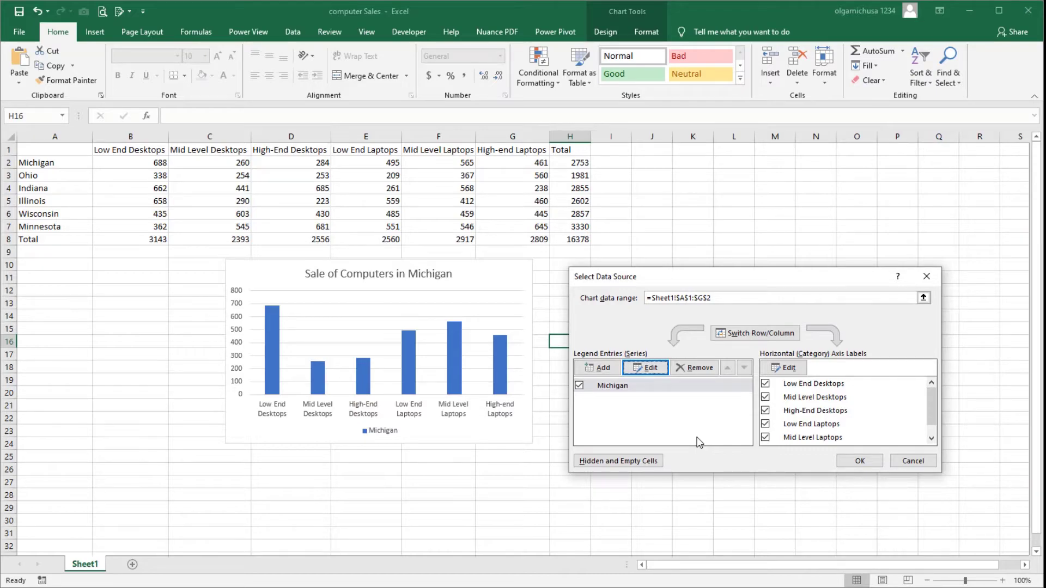
# Add an Ohio series to the chart, taking its name from A3 and its values from B3:G3
pyautogui.click(615, 368)
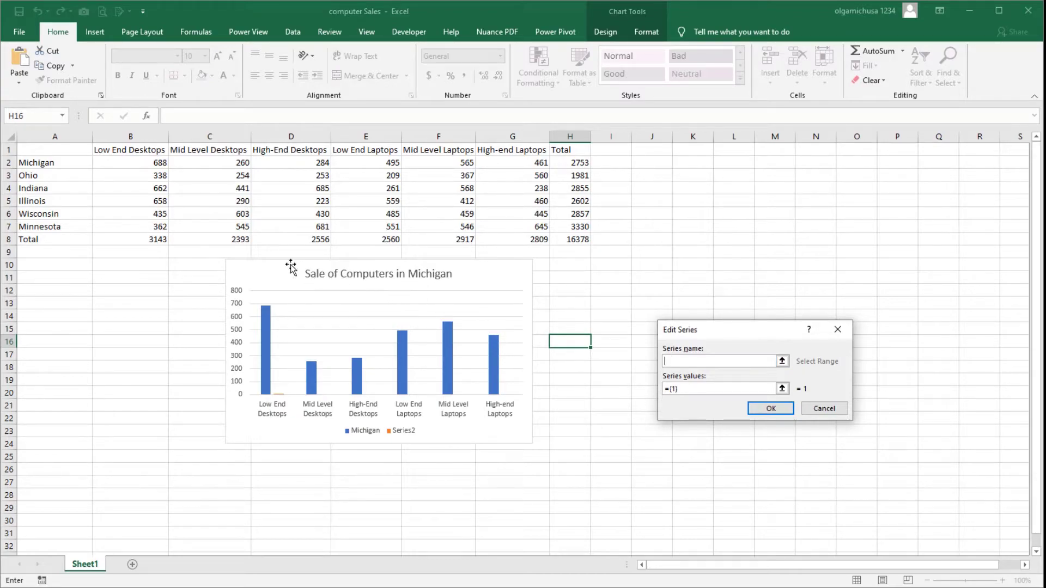
pyautogui.click(84, 175)
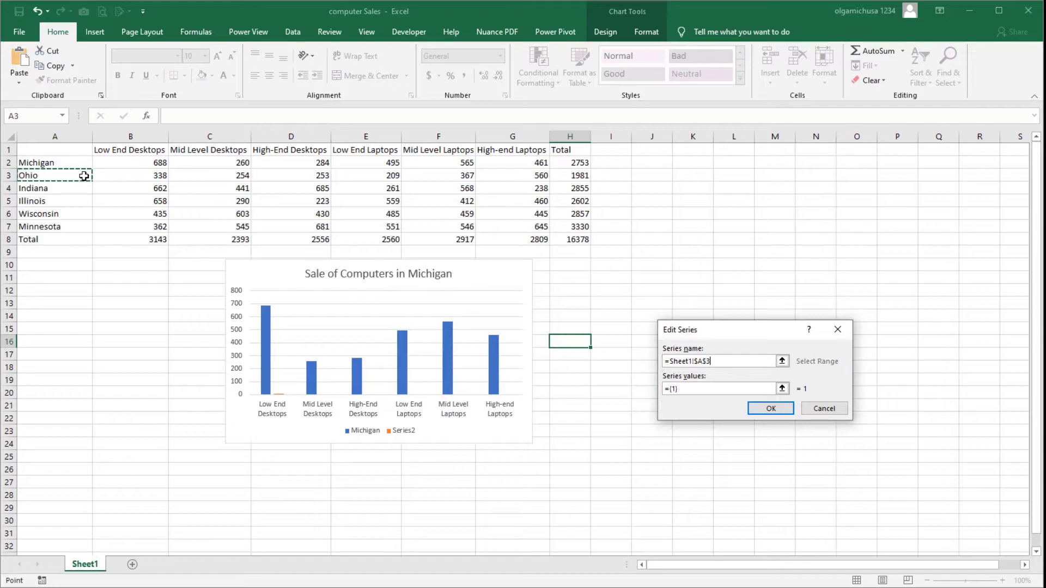
pyautogui.click(666, 392)
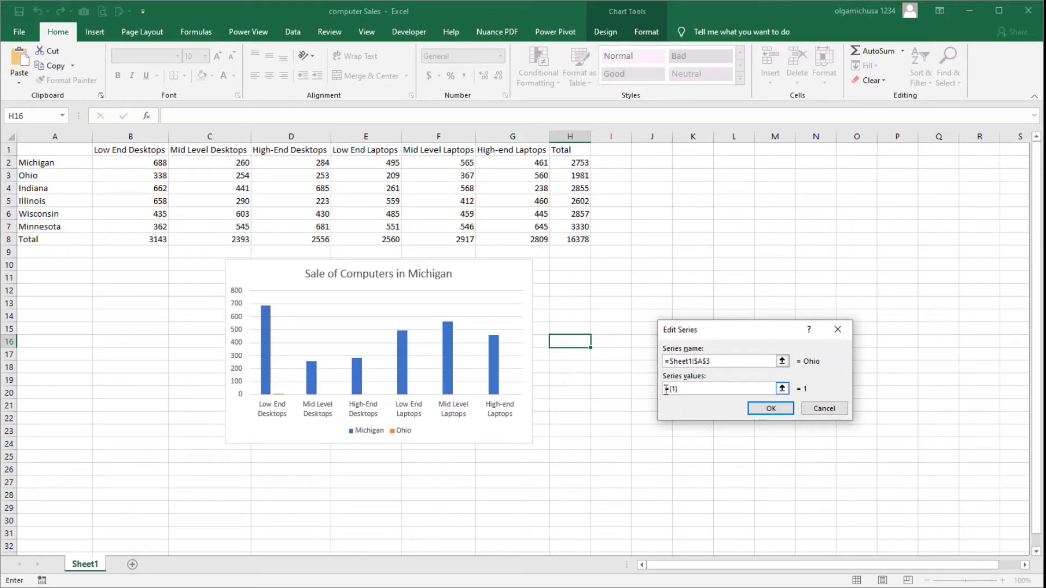
pyautogui.moveTo(675, 390); pyautogui.dragTo(658, 392)
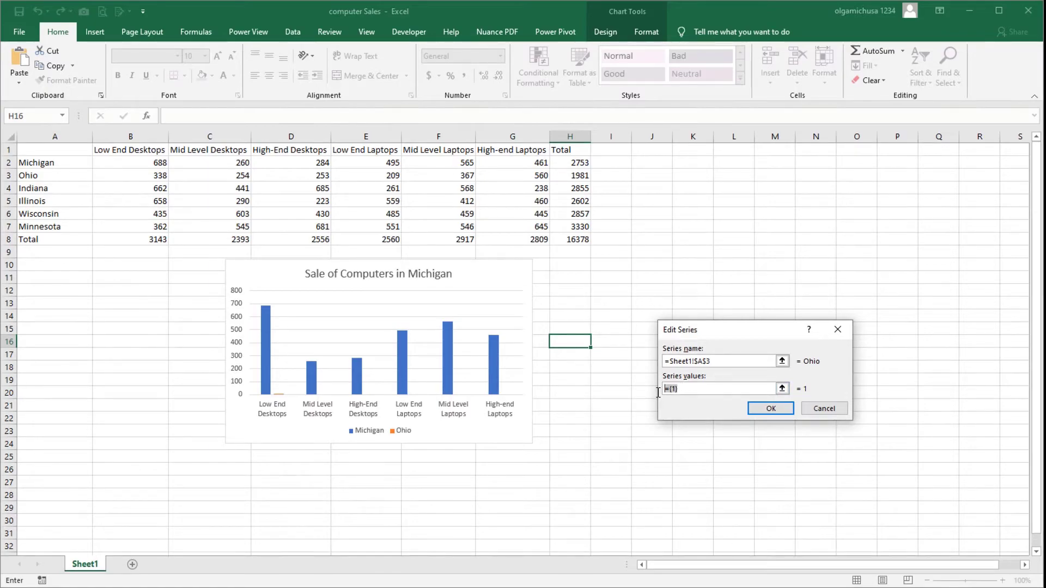
pyautogui.press('Delete')
pyautogui.moveTo(148, 179); pyautogui.dragTo(489, 180)
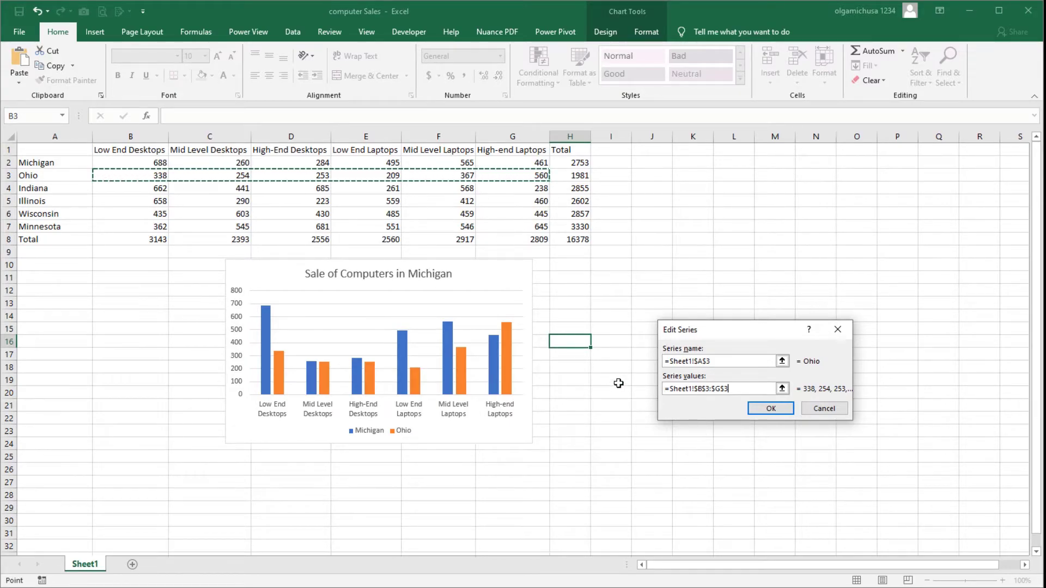
pyautogui.click(784, 409)
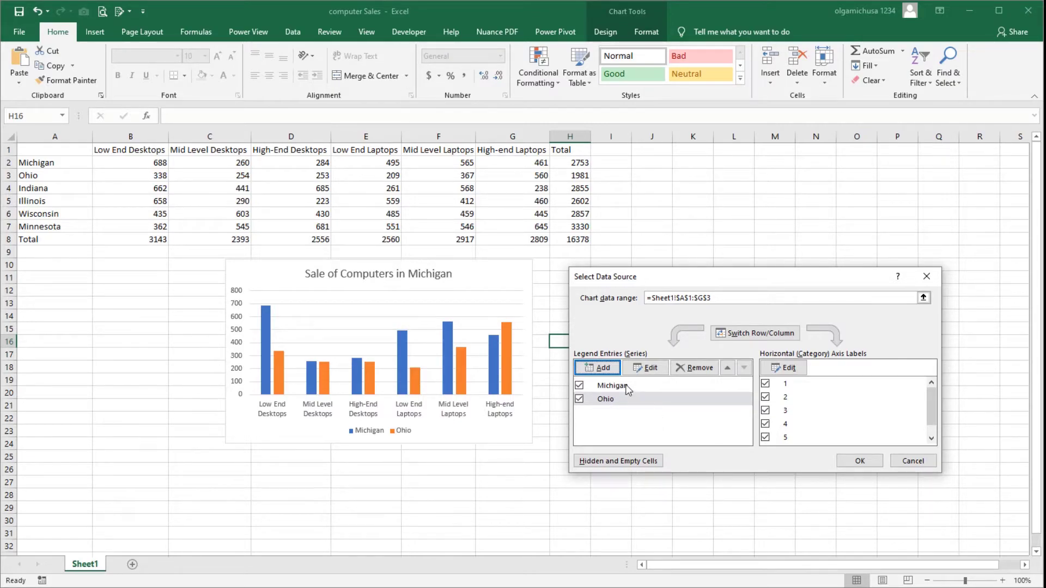
# Add an Illinois series named from A5 with values B5:G5, and apply the data source changes
pyautogui.click(598, 368)
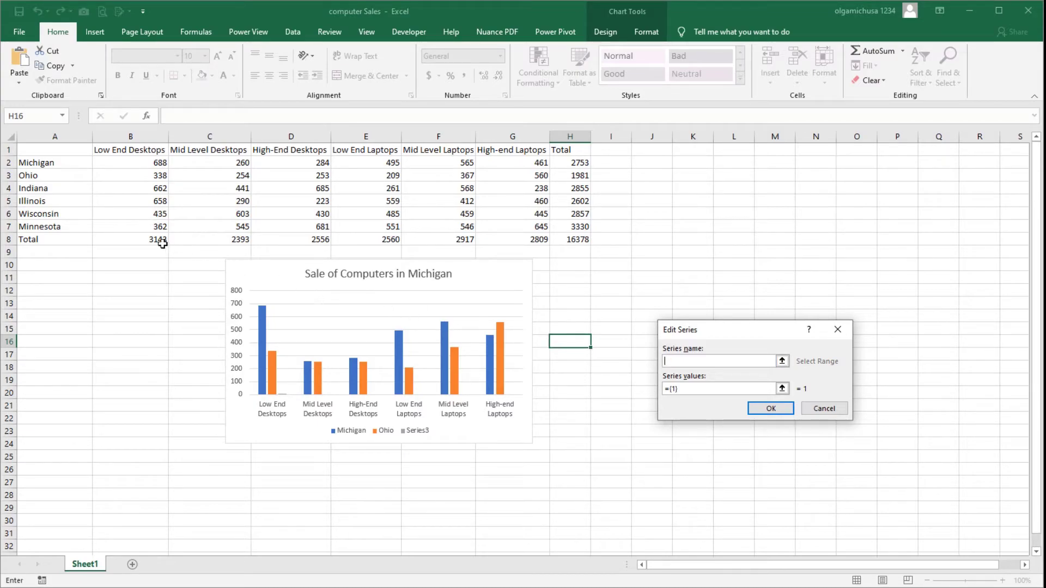
pyautogui.click(81, 202)
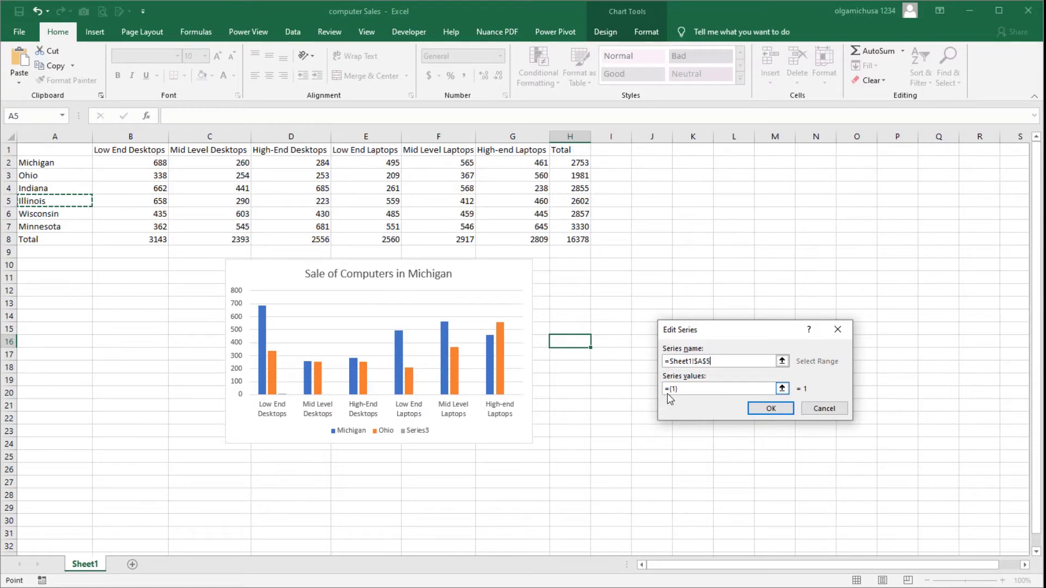
pyautogui.moveTo(688, 388); pyautogui.dragTo(663, 389)
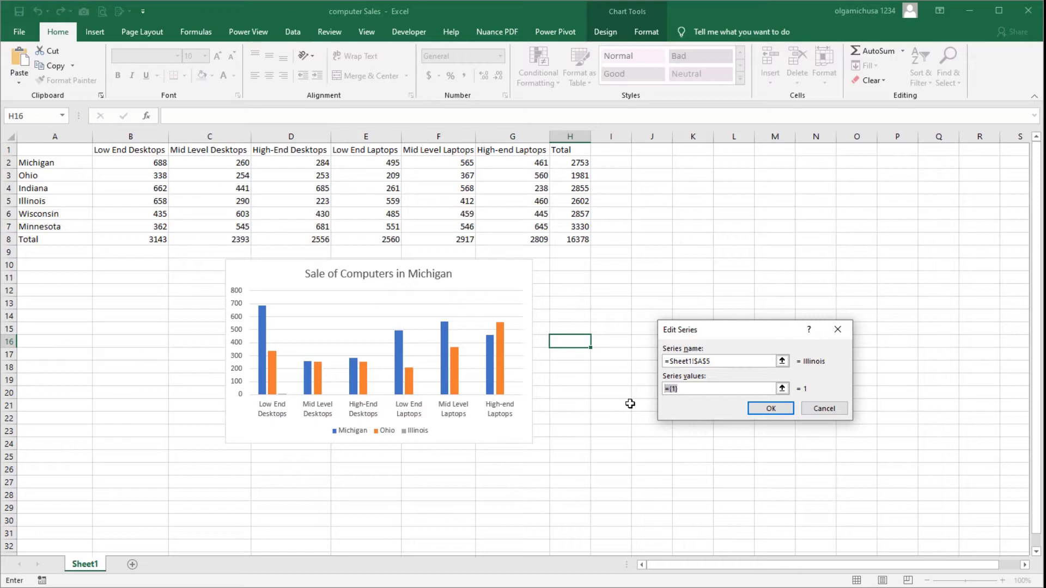
pyautogui.press('BackSpace')
pyautogui.moveTo(160, 200); pyautogui.dragTo(489, 210)
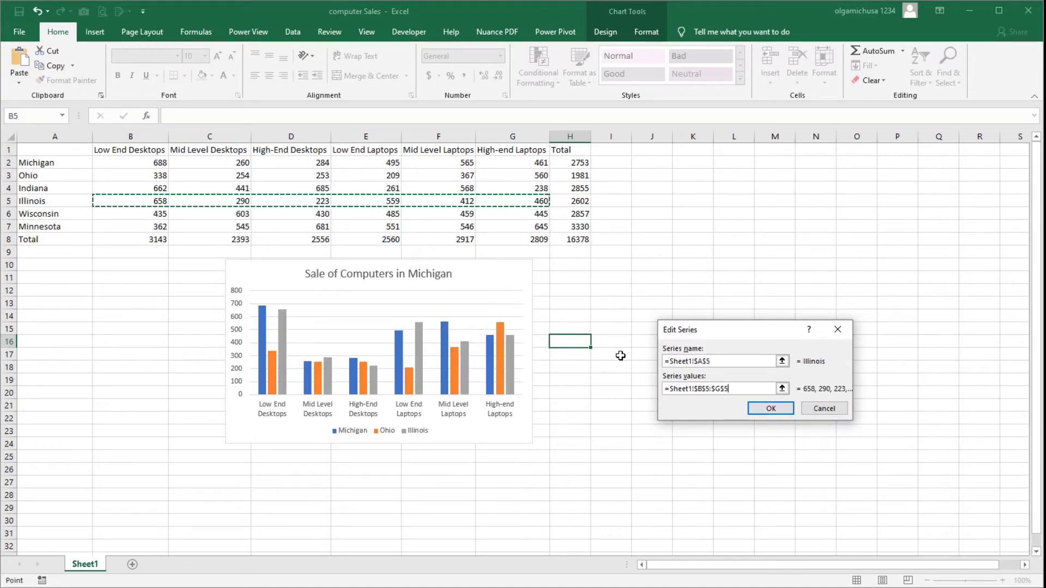
pyautogui.click(751, 410)
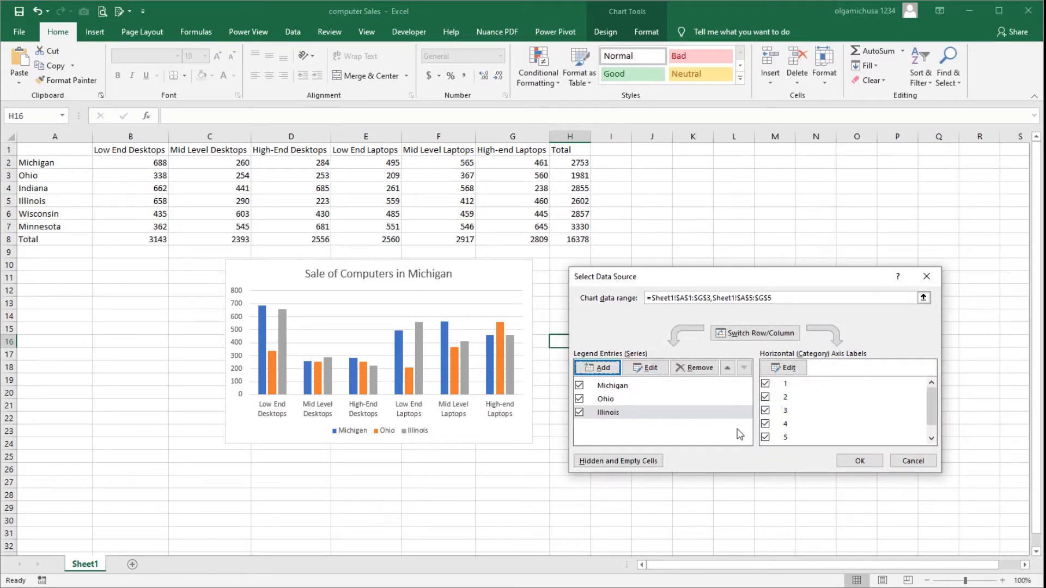
pyautogui.click(851, 463)
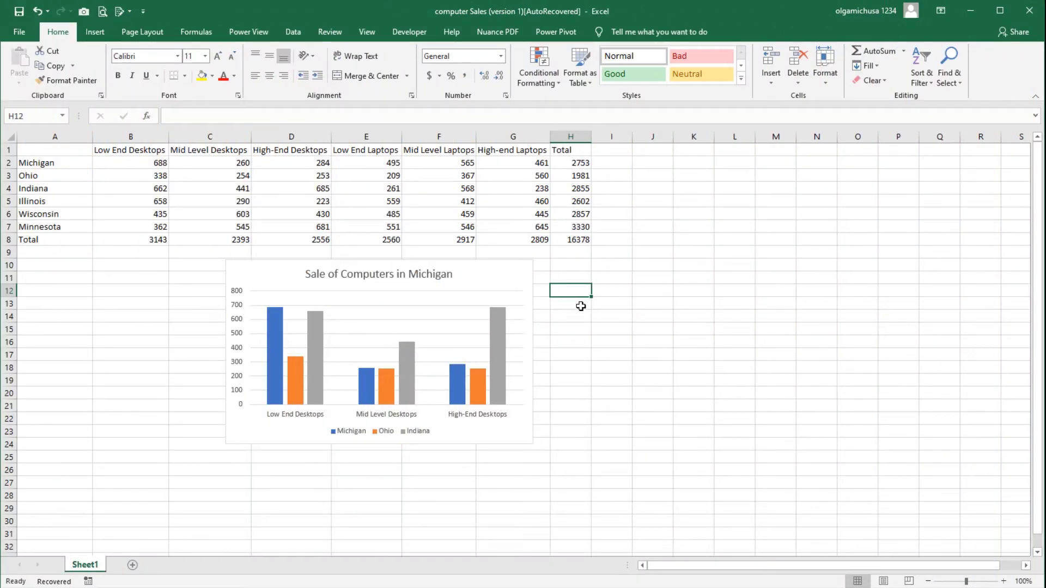
# Replace the chart data range of the Michigan, Ohio and Indiana chart with A1:F4 and apply it
pyautogui.rightClick(491, 277)
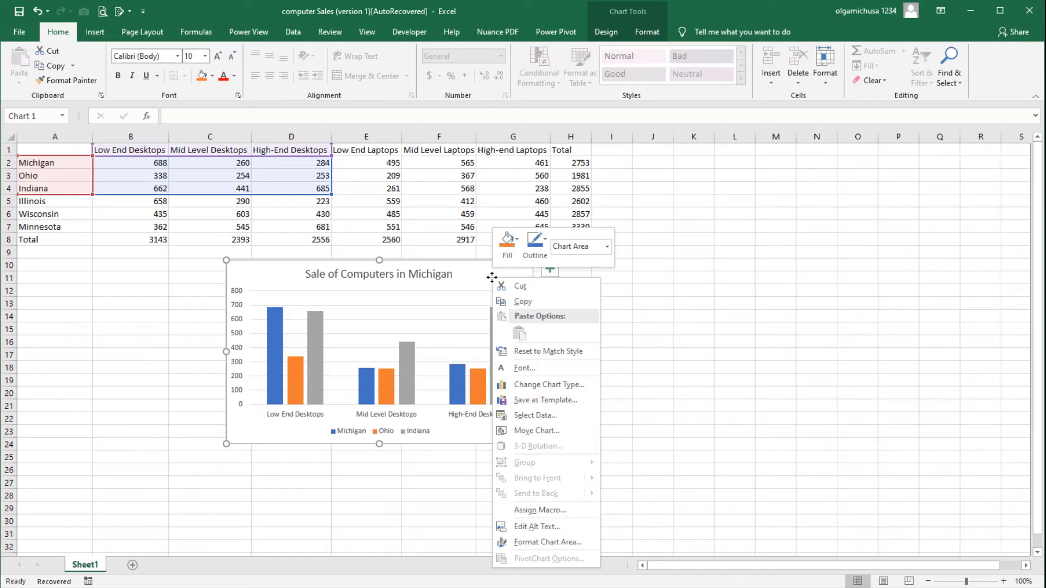
pyautogui.click(563, 415)
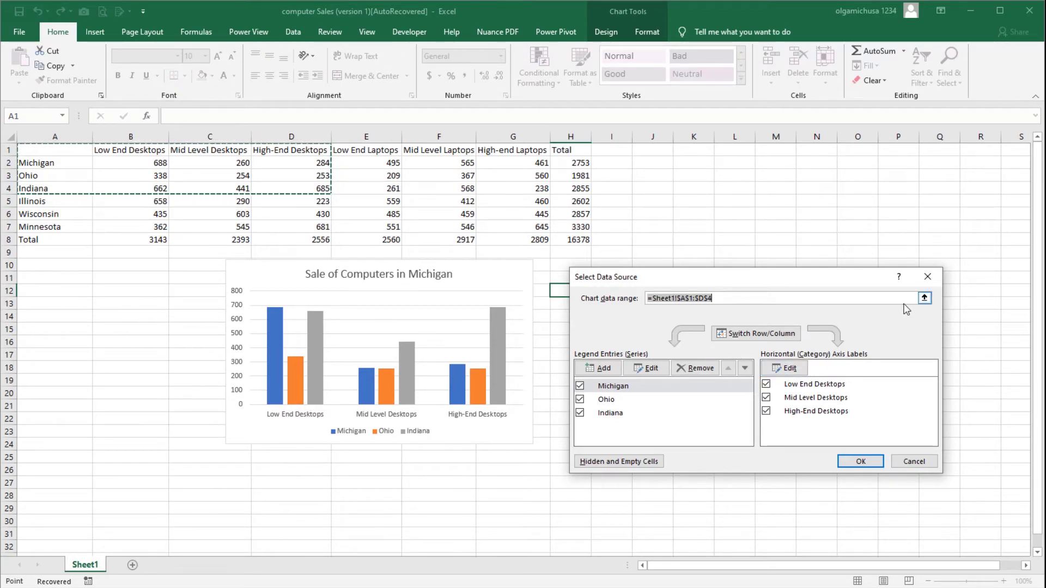
pyautogui.click(924, 298)
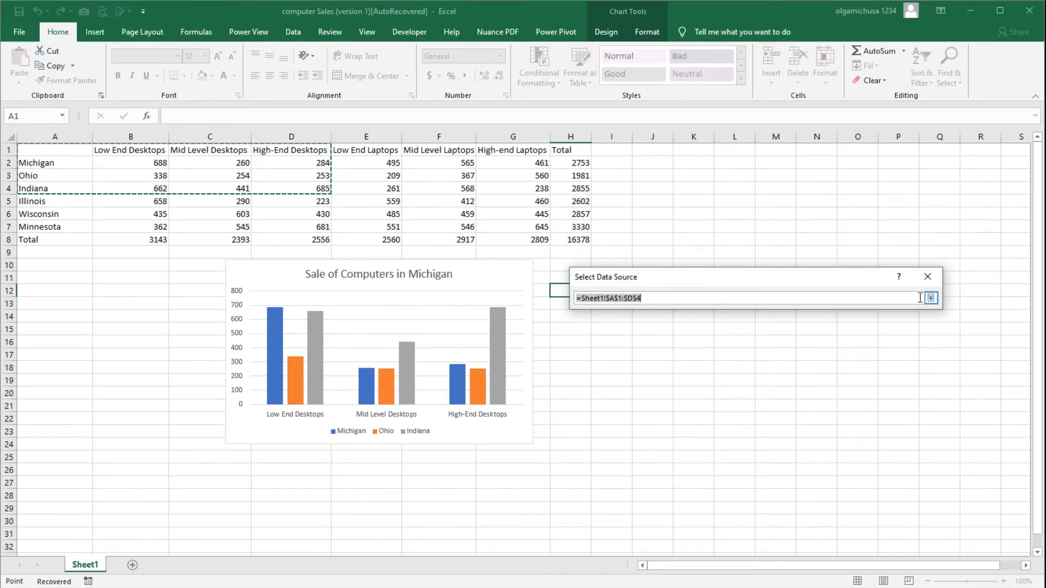
pyautogui.press('BackSpace')
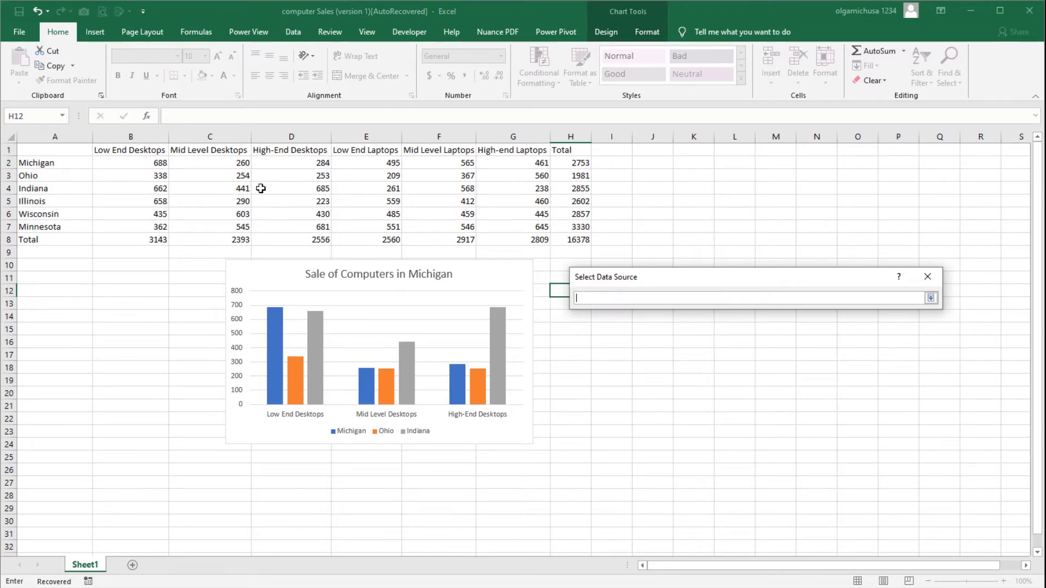
pyautogui.moveTo(81, 153); pyautogui.dragTo(403, 192)
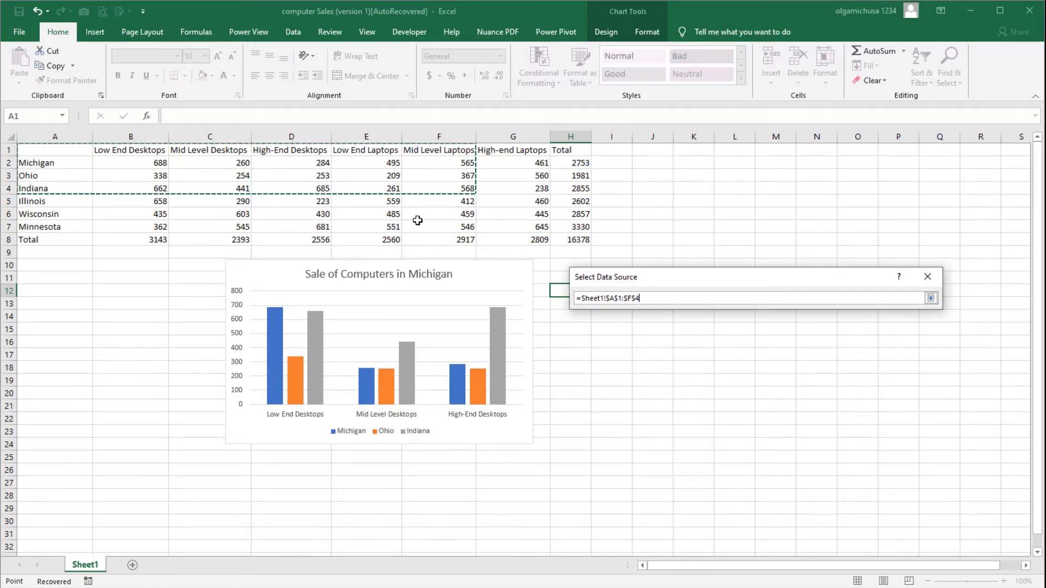
pyautogui.click(931, 298)
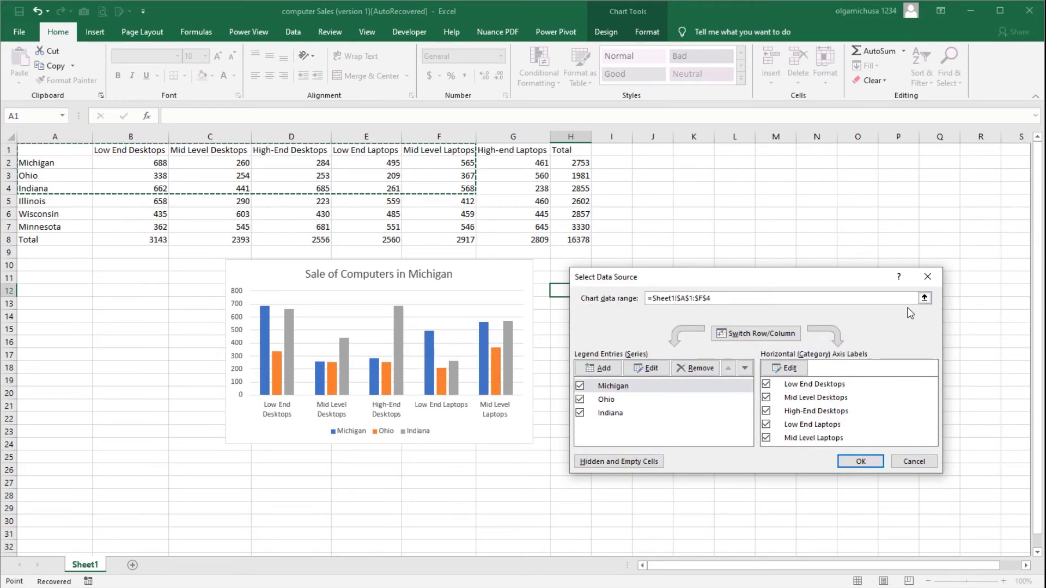
pyautogui.click(867, 462)
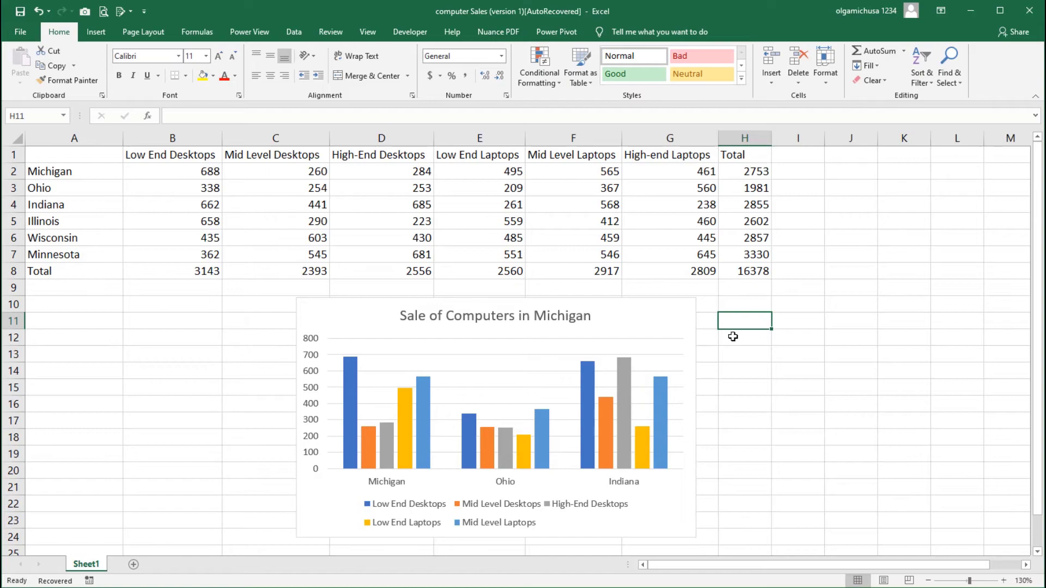
# Extend the chart's highlighted state label range down one row on the sheet to include Illinois in row 5
pyautogui.click(667, 325)
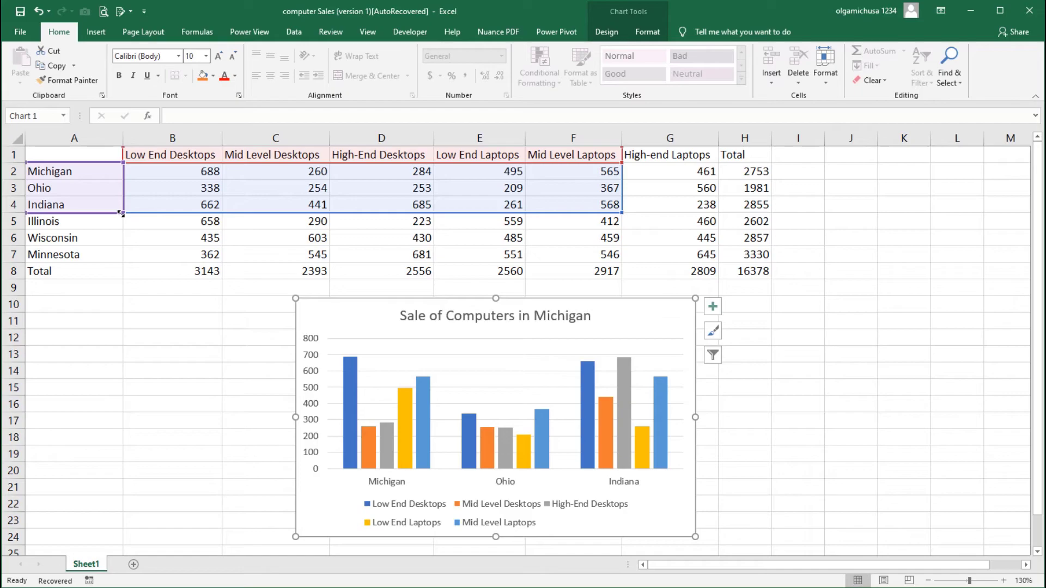
pyautogui.moveTo(121, 214); pyautogui.dragTo(117, 225)
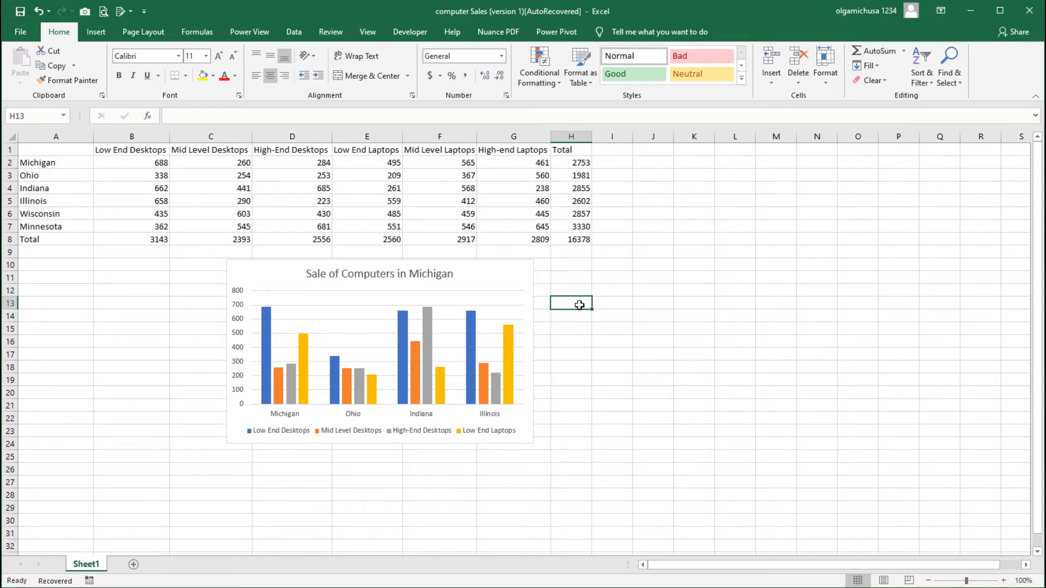
# Add the nonadjacent Minnesota row A7:E7 to the chart data range alongside A1:E5, and apply the change
pyautogui.rightClick(508, 272)
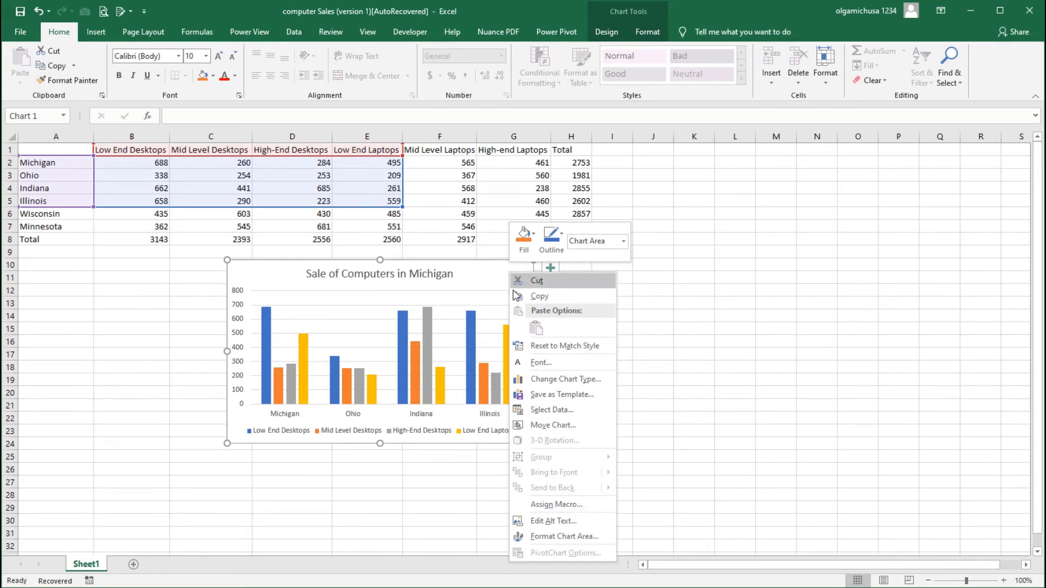
pyautogui.click(551, 409)
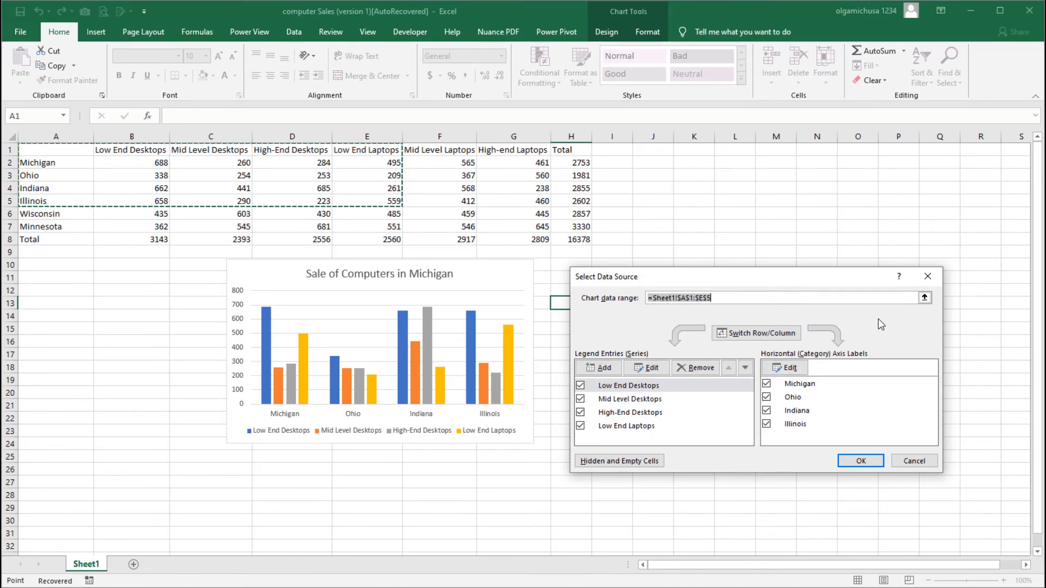
pyautogui.click(925, 297)
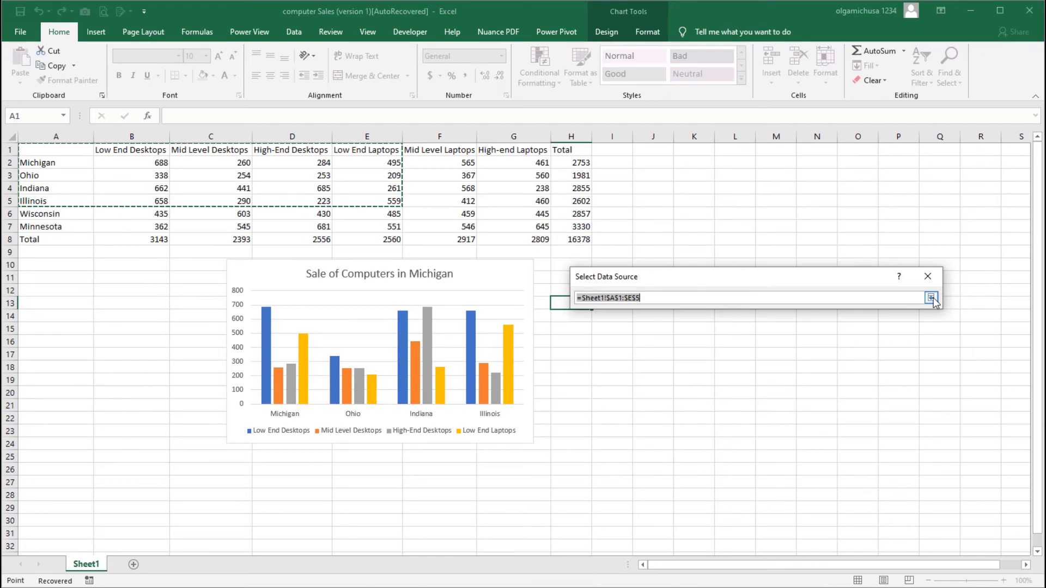
pyautogui.click(662, 299)
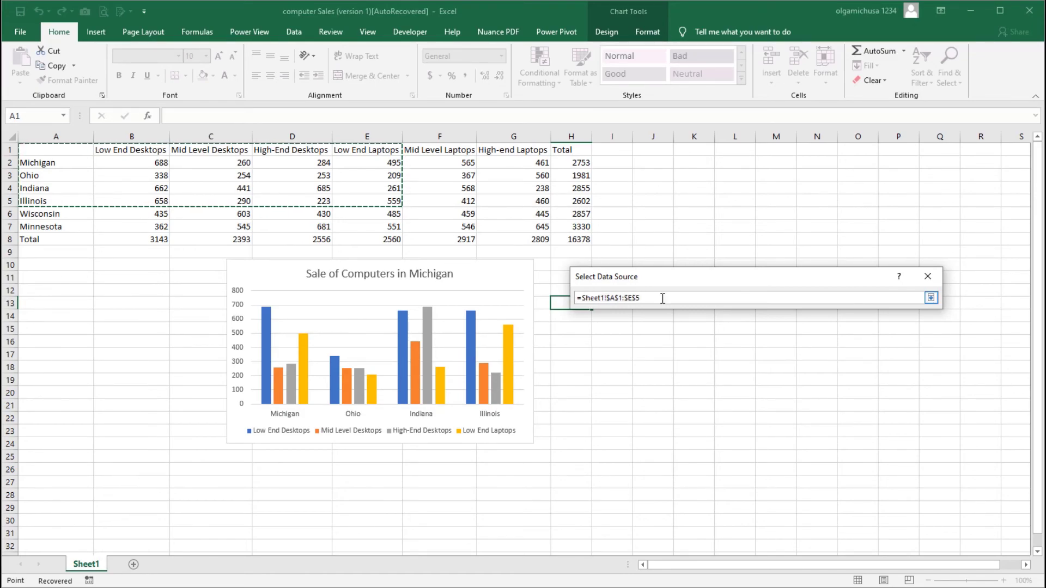
pyautogui.write(',')
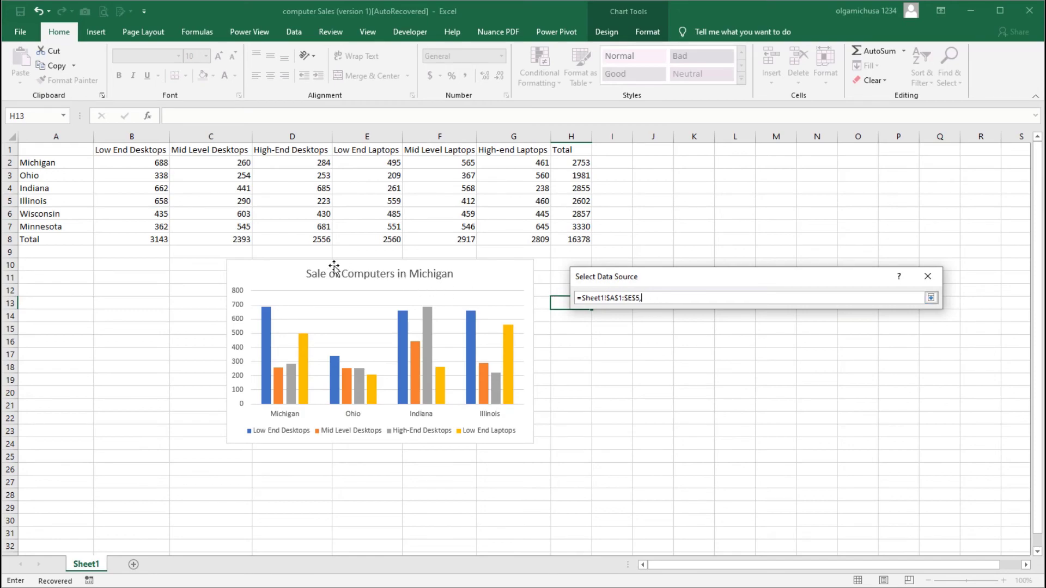
pyautogui.moveTo(82, 226); pyautogui.dragTo(343, 224)
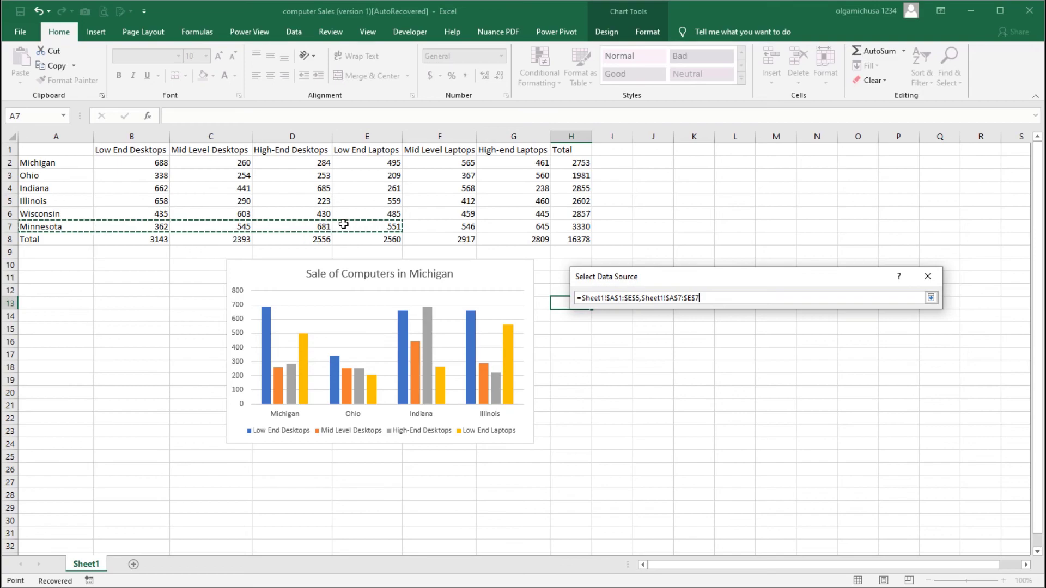
pyautogui.click(929, 297)
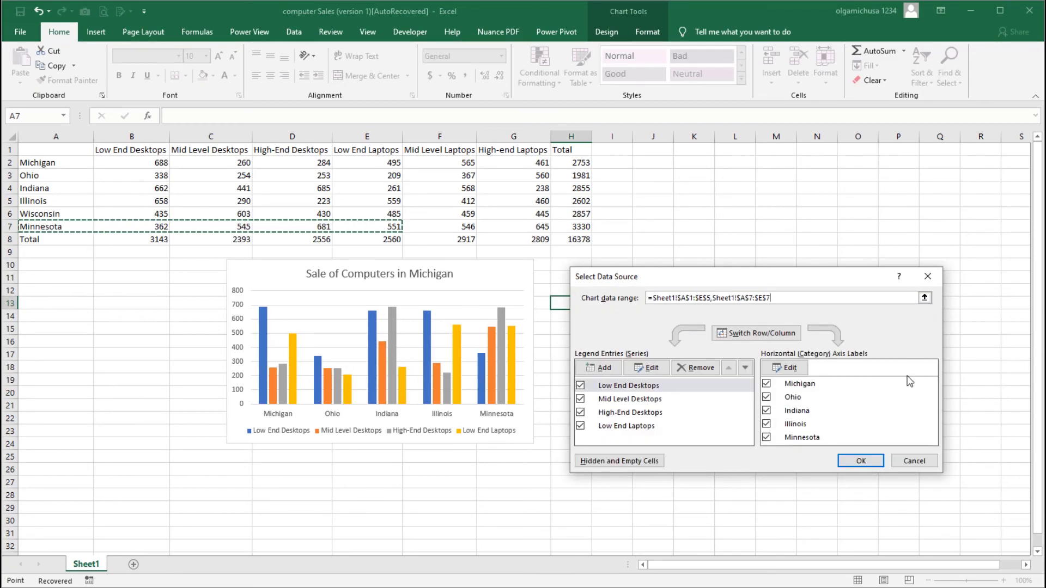
pyautogui.click(860, 460)
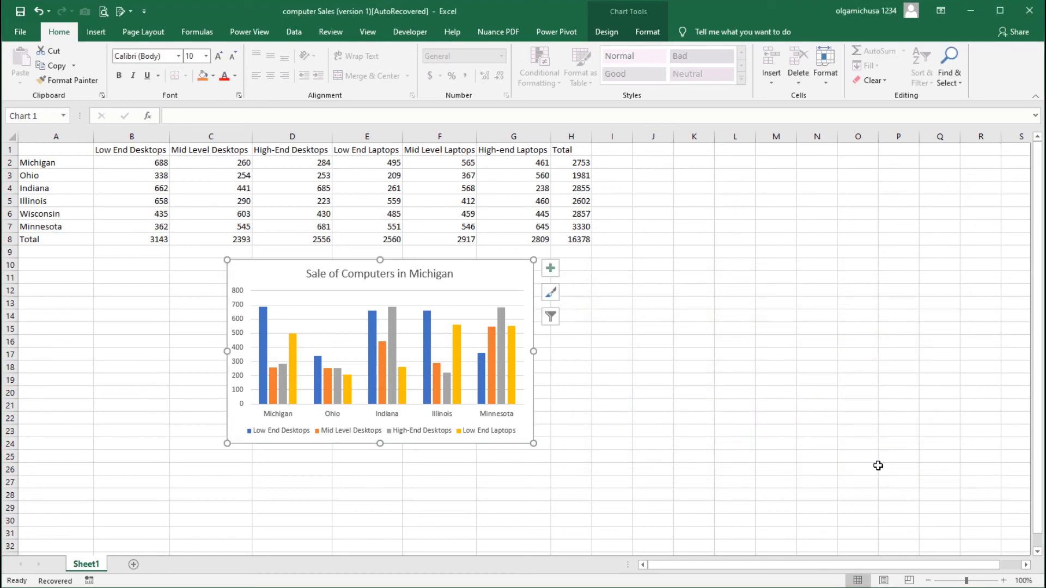